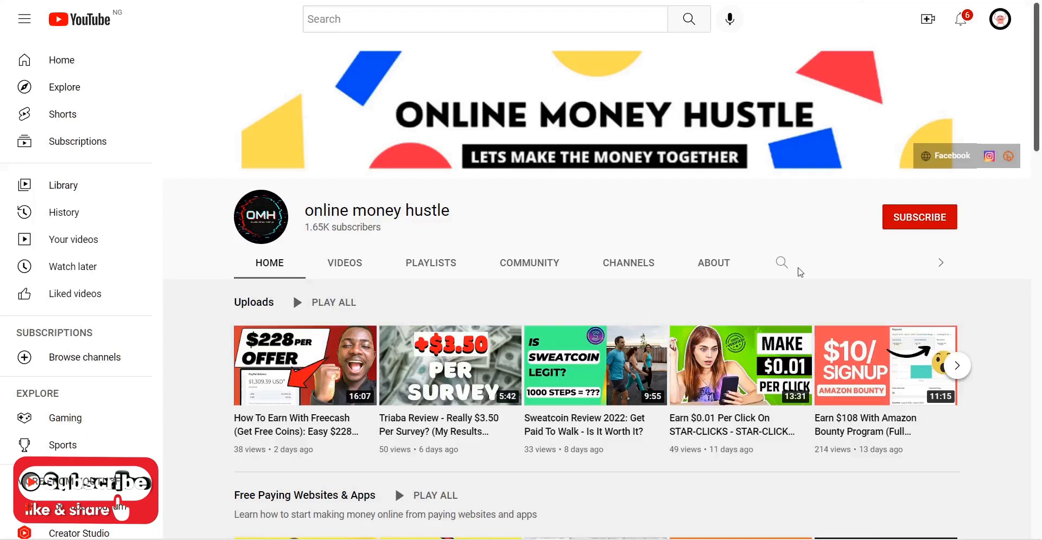
- Subscribe to the online money hustle channel and set its notifications to All
{"action": "left_click", "coordinate": [935, 223]}
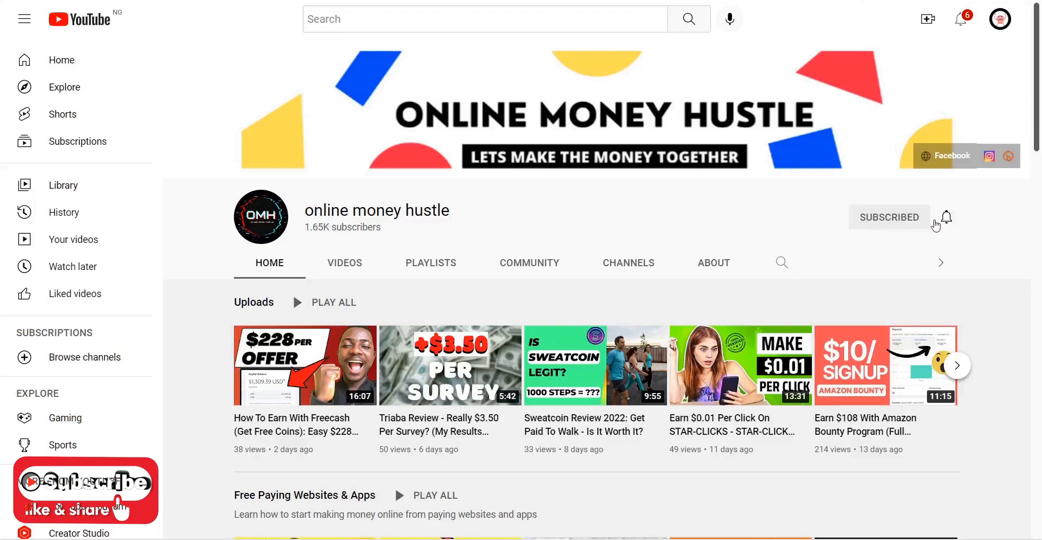
{"action": "left_click", "coordinate": [953, 225]}
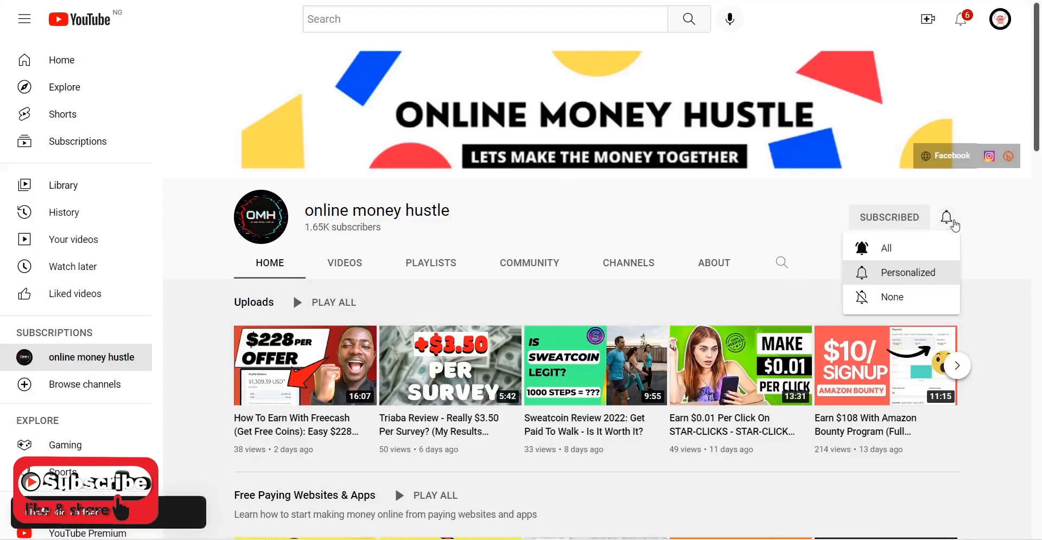
{"action": "left_click", "coordinate": [891, 254]}
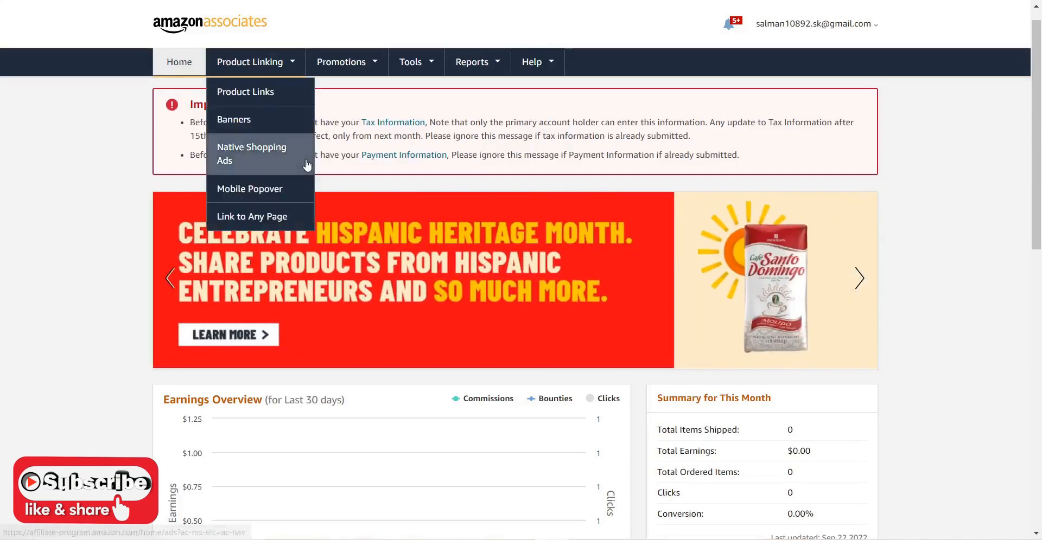
- Follow the Payment Information link to the Your Associates Account settings page
{"action": "left_click", "coordinate": [382, 158]}
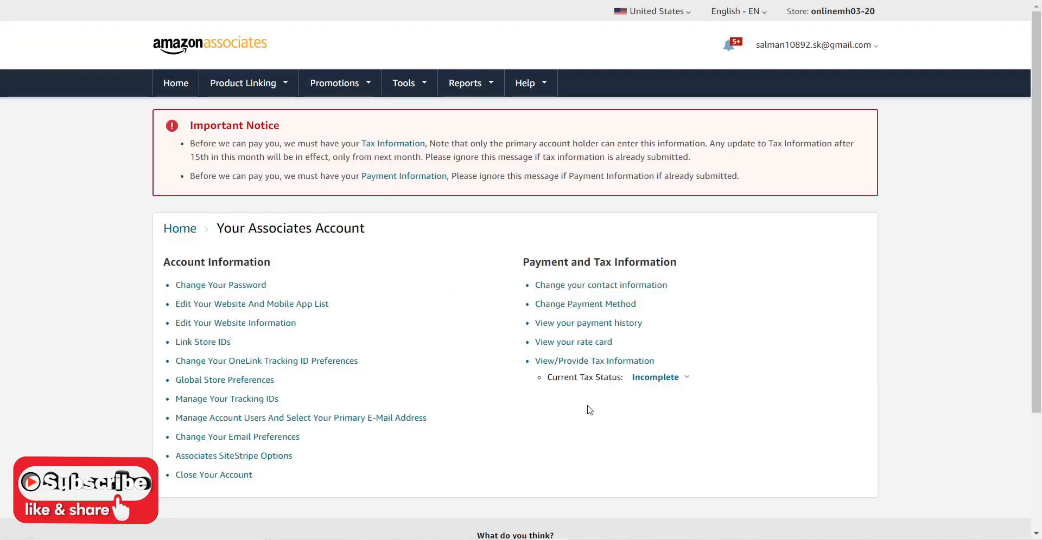
{"action": "scroll", "coordinate": [588, 422], "scroll_direction": "up", "scroll_amount": 5}
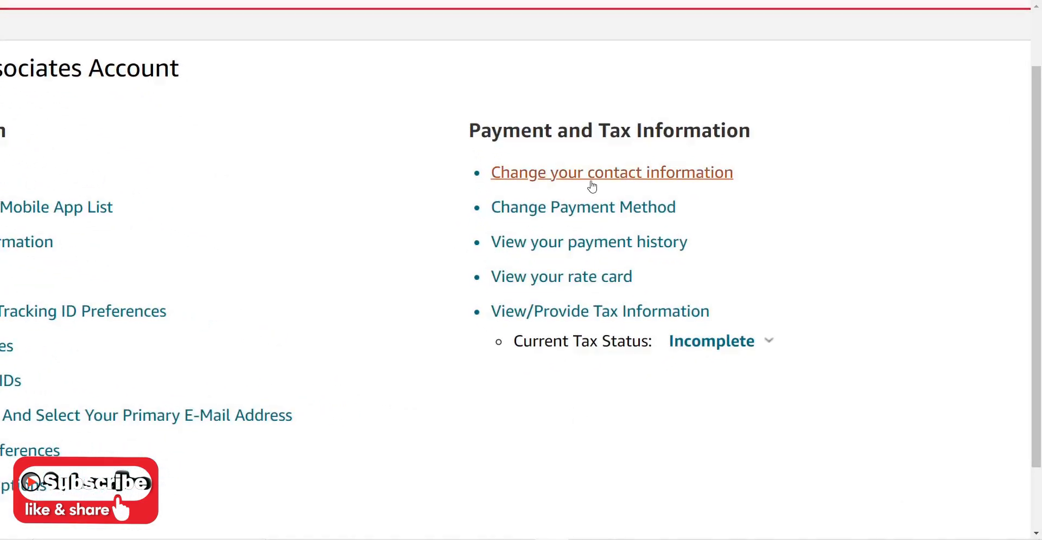
- Start changing the payment method and sign in again with the saved account password
{"action": "left_click", "coordinate": [581, 219]}
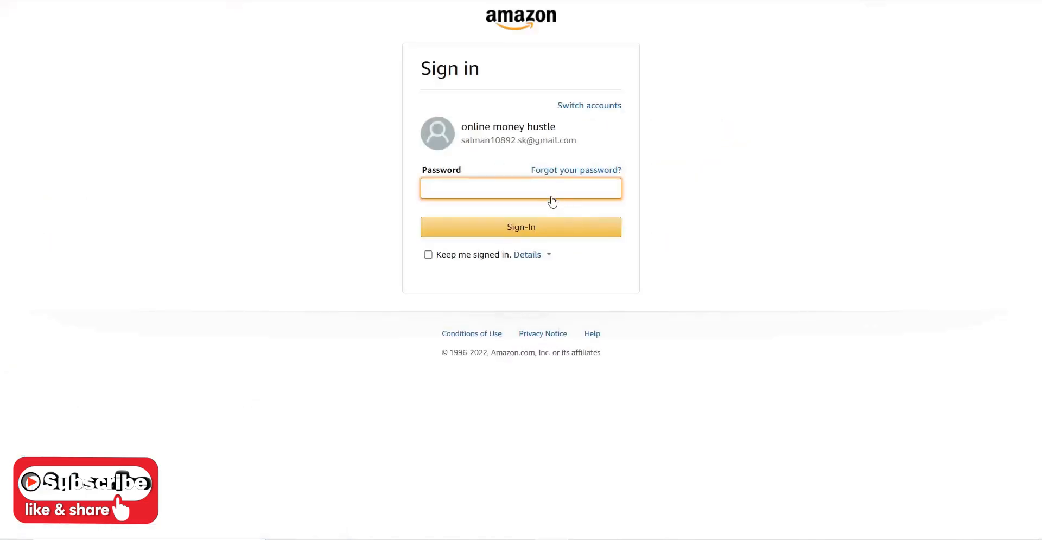
{"action": "left_click", "coordinate": [547, 191]}
{"action": "left_click", "coordinate": [521, 225]}
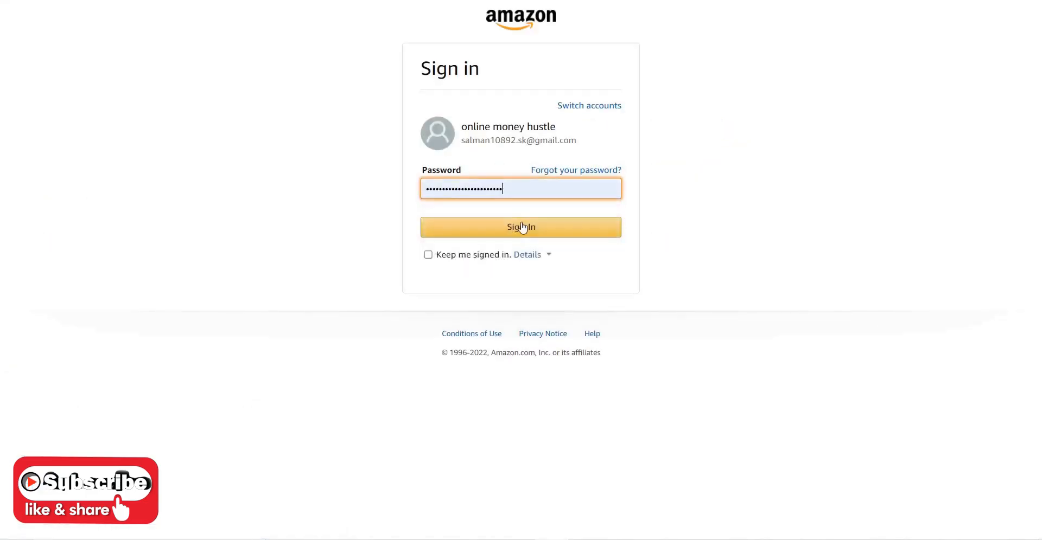
{"action": "left_click", "coordinate": [522, 230]}
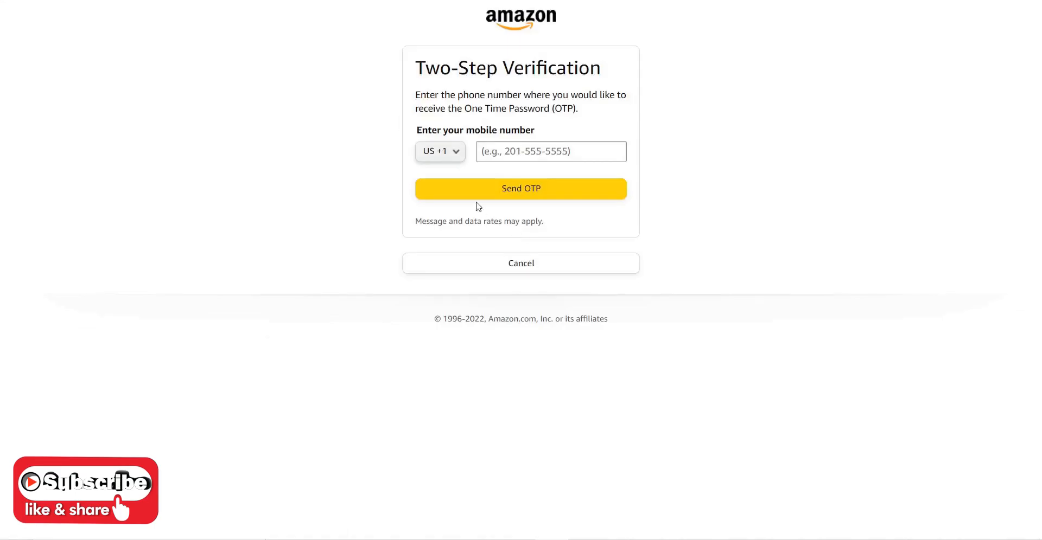
- Choose country code Nigeria +234, enter the mobile number, and request the one-time password
{"action": "left_click", "coordinate": [458, 156]}
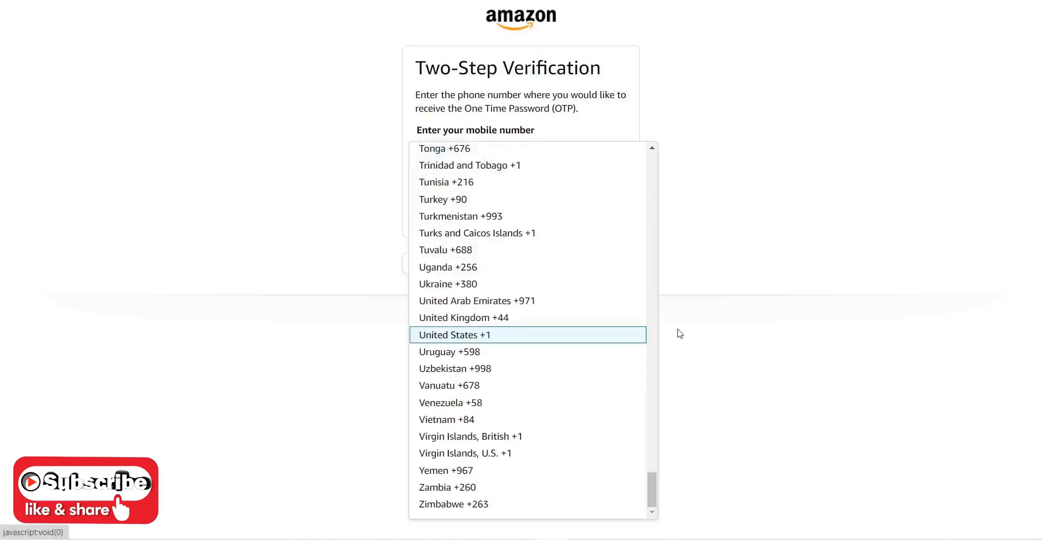
{"action": "left_click_drag", "start_coordinate": [654, 484], "coordinate": [641, 368]}
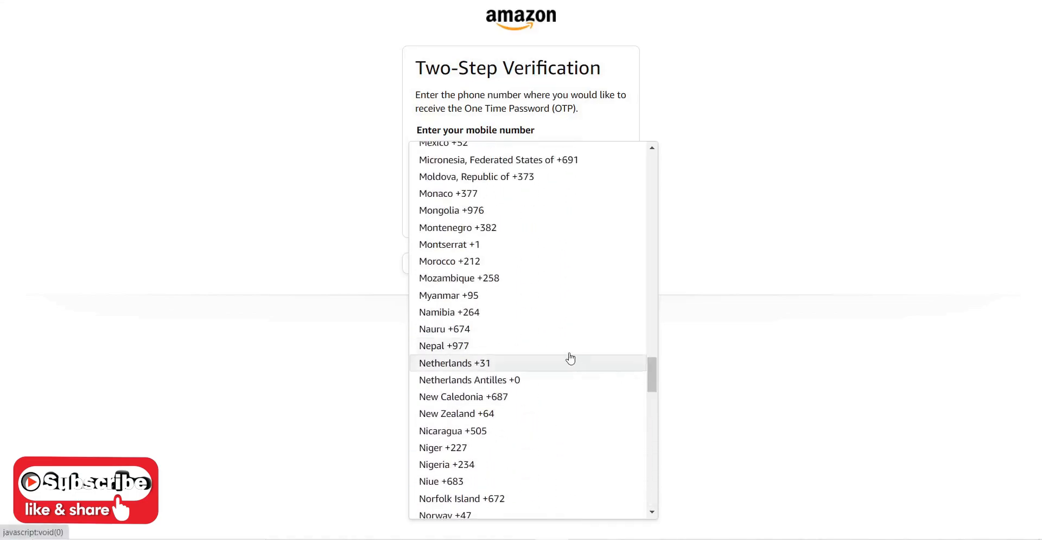
{"action": "left_click", "coordinate": [449, 465]}
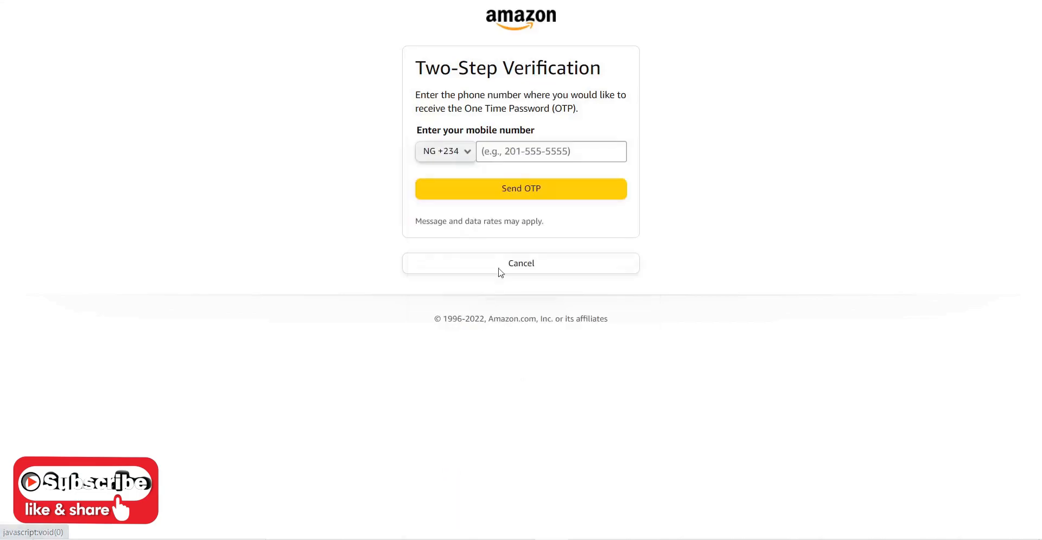
{"action": "left_click", "coordinate": [508, 150]}
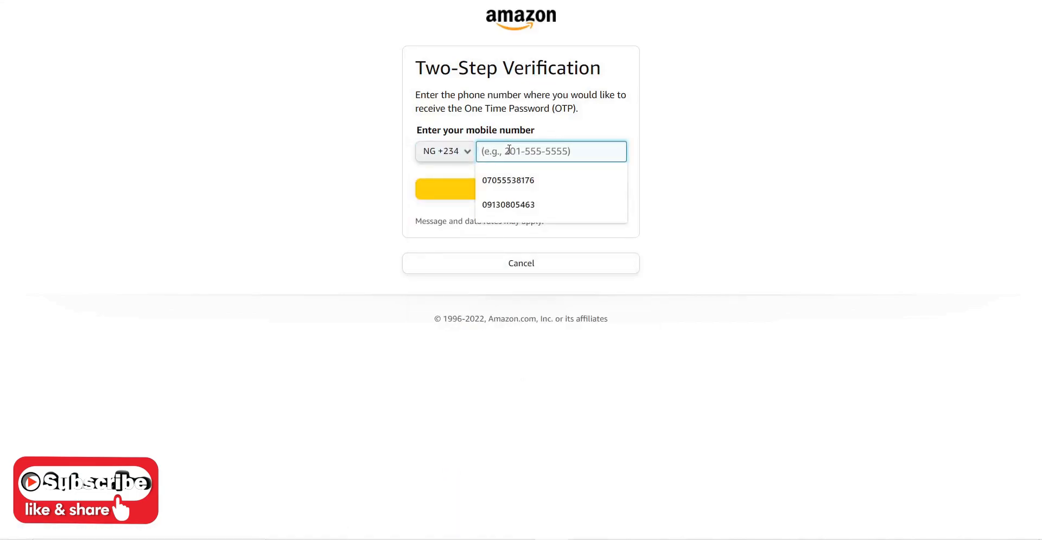
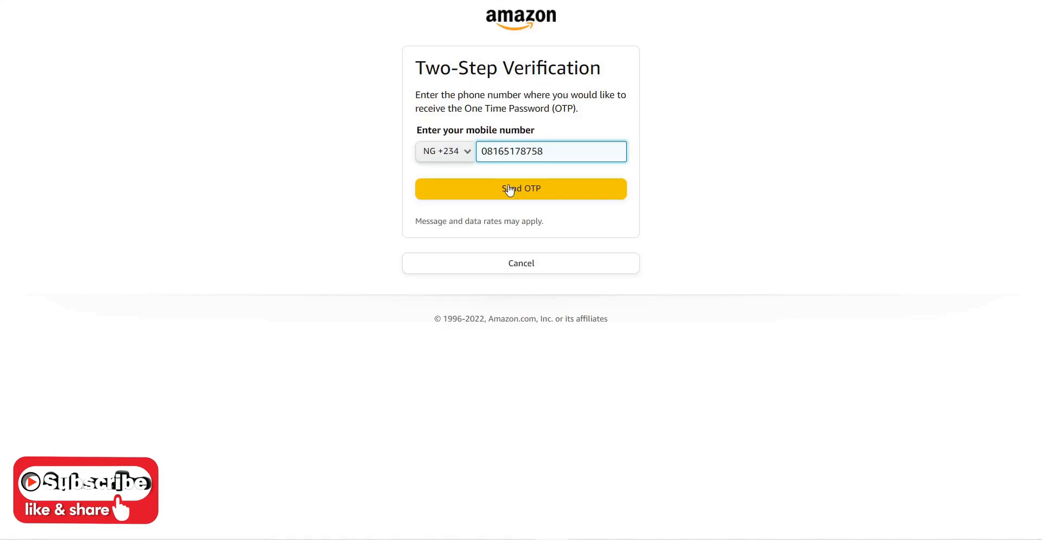
{"action": "left_click", "coordinate": [509, 189]}
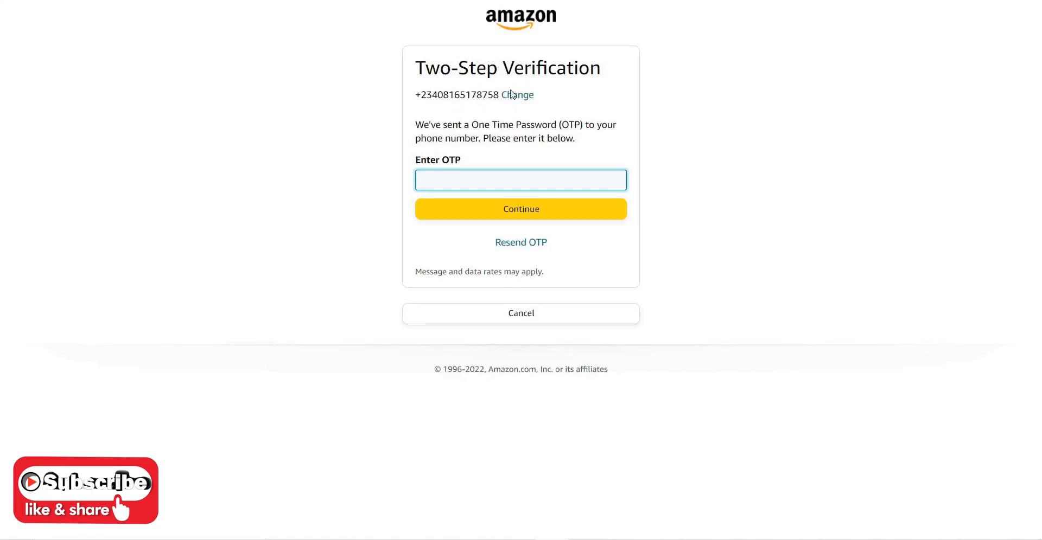
- Resend the one-time password, enter the received code, and submit it to finish verification
{"action": "left_click", "coordinate": [518, 252]}
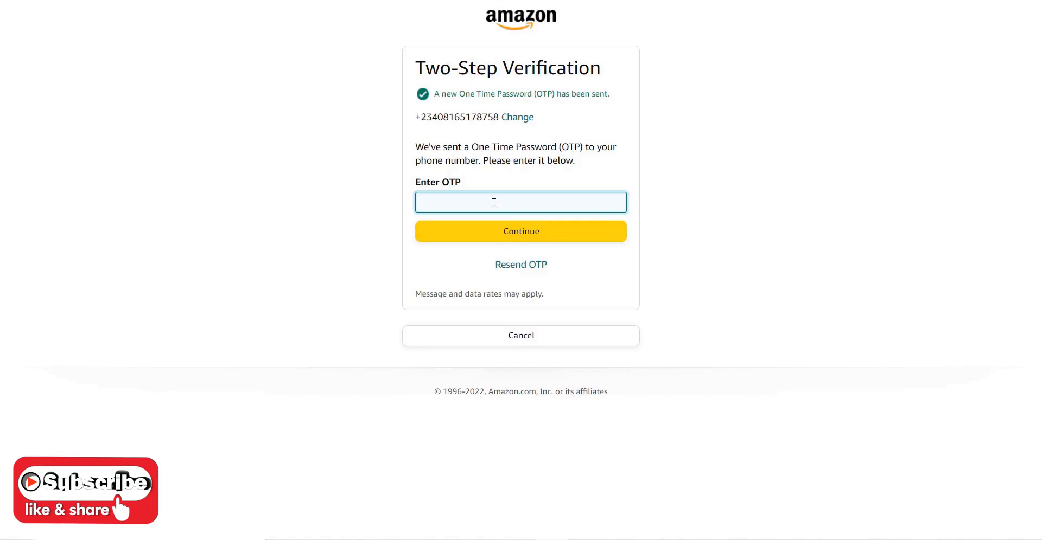
{"action": "left_click", "coordinate": [502, 237]}
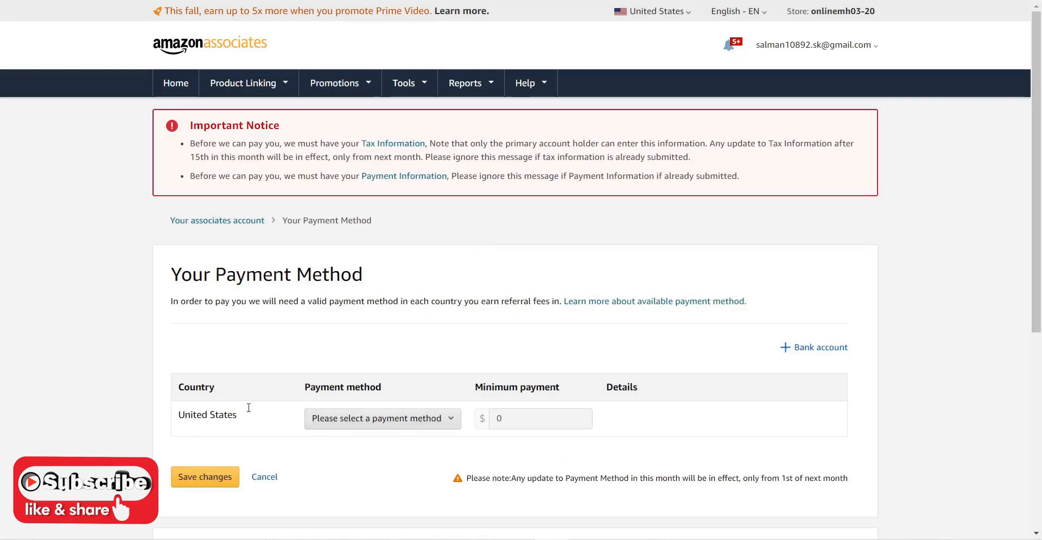
- Check the payment method options, then go to adding a bank account
{"action": "left_click", "coordinate": [434, 420]}
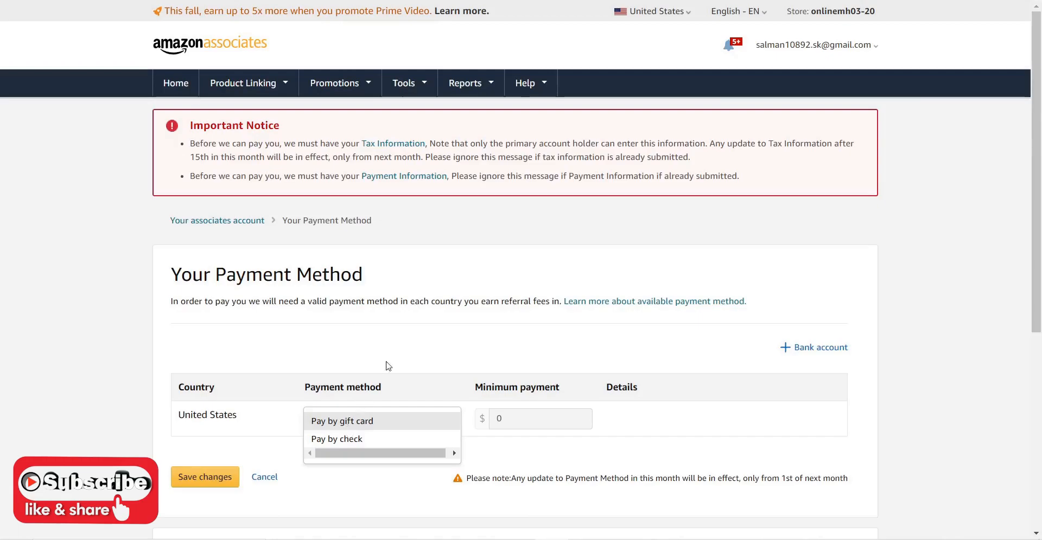
{"action": "left_click", "coordinate": [818, 348]}
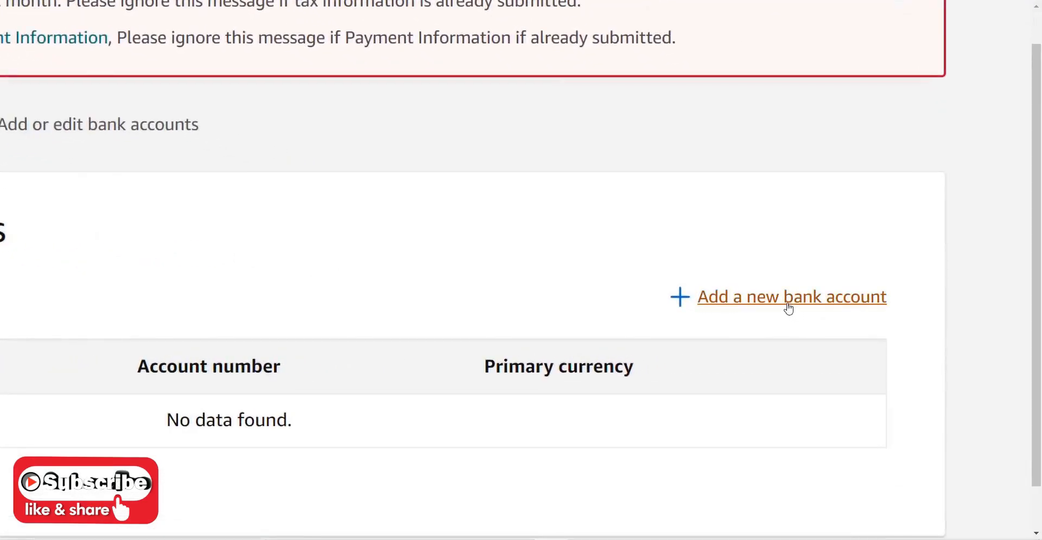
- Open the Add Bank Account form, then switch to the other browser window
{"action": "left_click", "coordinate": [789, 307]}
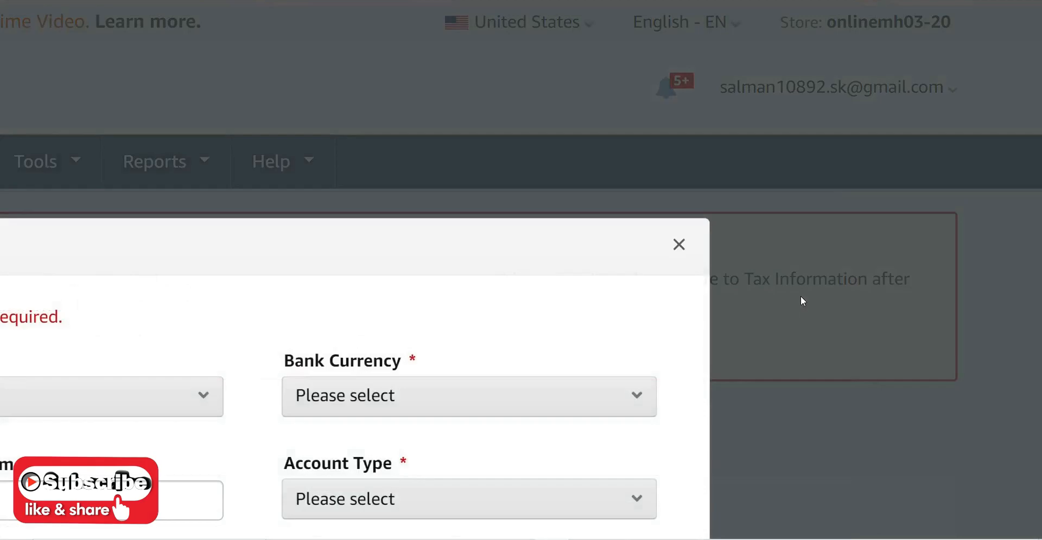
{"action": "left_click", "coordinate": [803, 300]}
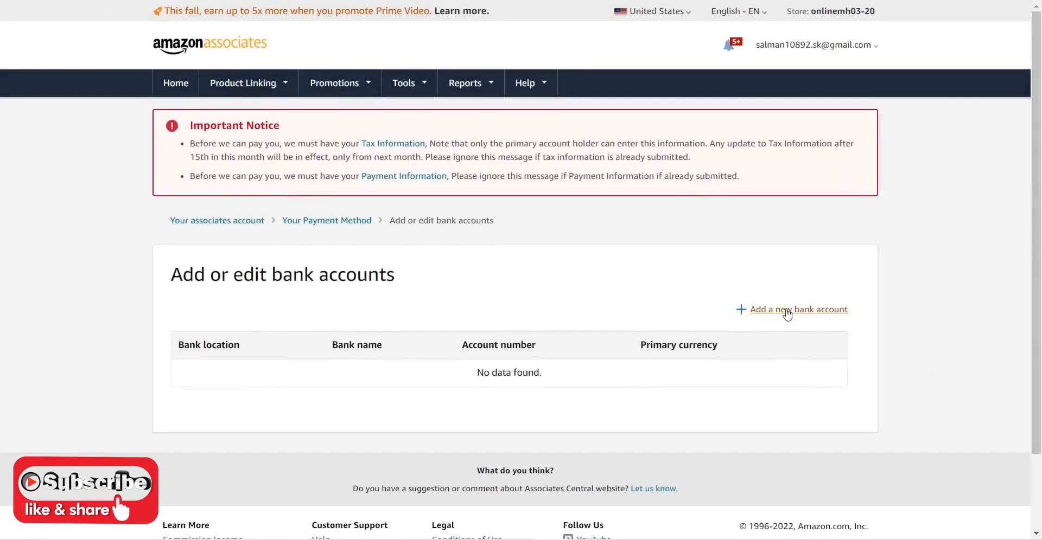
{"action": "left_click", "coordinate": [786, 309]}
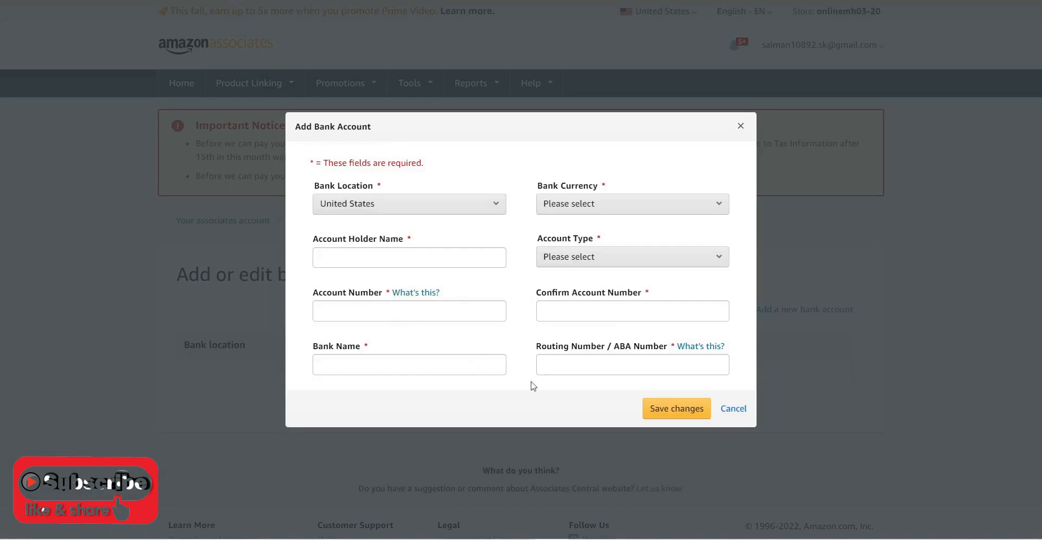
{"action": "mouse_move", "coordinate": [550, 538]}
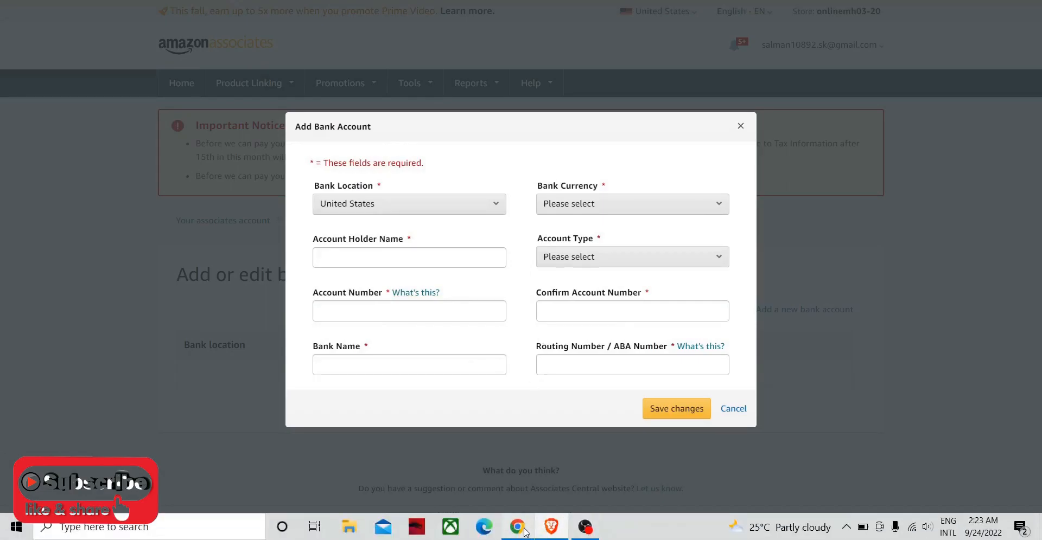
{"action": "left_click", "coordinate": [524, 530]}
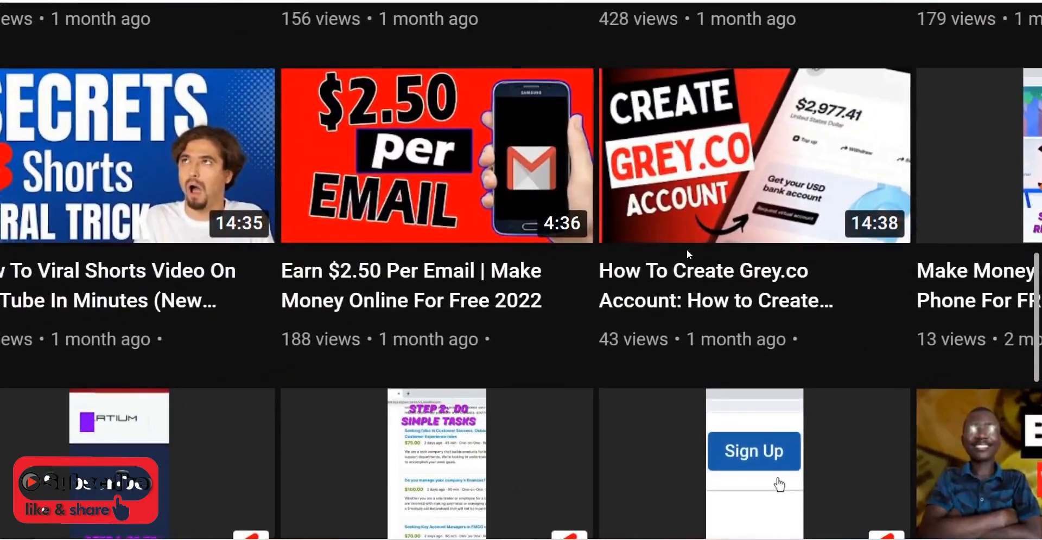
- Bring up the Grey dashboard showing the GBP, EUR, USD and Naira balances
{"action": "mouse_move", "coordinate": [795, 173]}
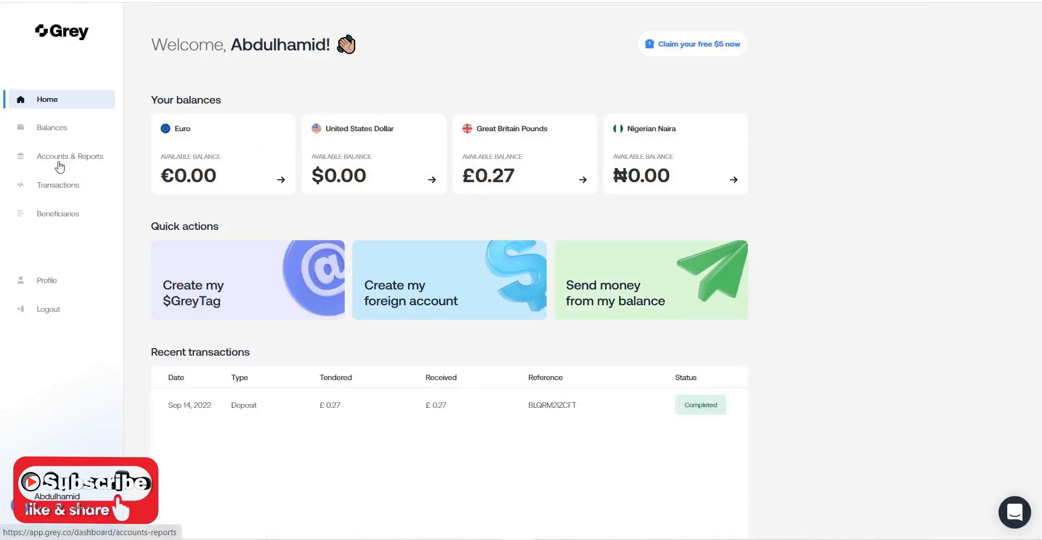
- Open Grey's Accounts & Reports page and copy the USD account number
{"action": "left_click", "coordinate": [60, 163]}
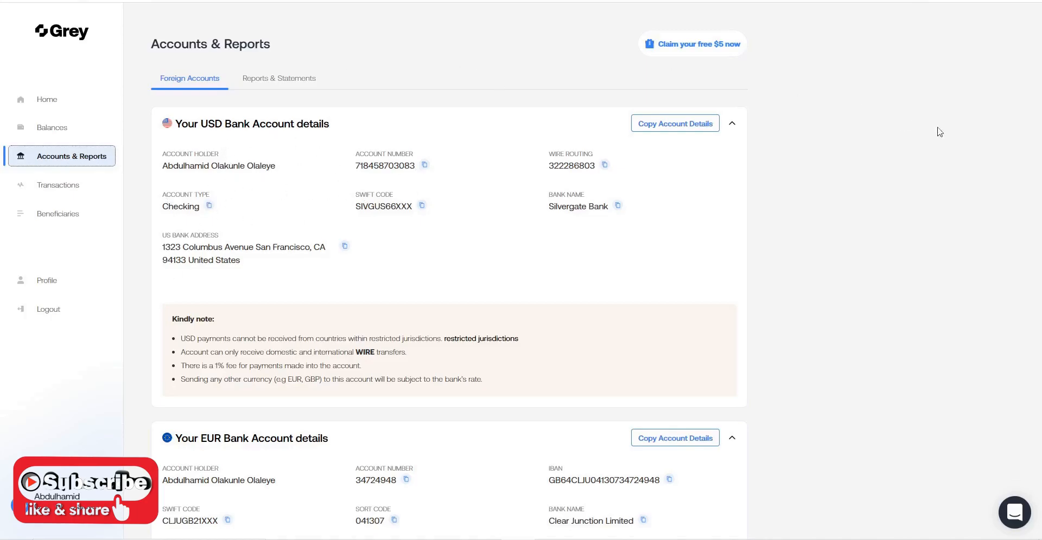
{"action": "left_click_drag", "start_coordinate": [1034, 77], "coordinate": [992, 102]}
{"action": "left_click", "coordinate": [992, 102]}
{"action": "scroll", "coordinate": [951, 165], "scroll_direction": "down", "scroll_amount": 5}
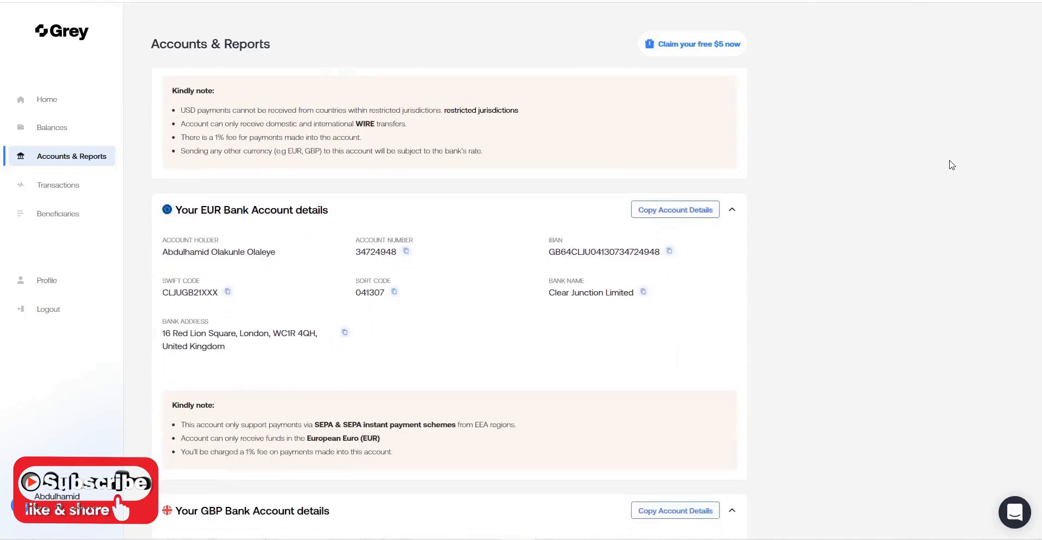
{"action": "scroll", "coordinate": [952, 165], "scroll_direction": "down", "scroll_amount": 4}
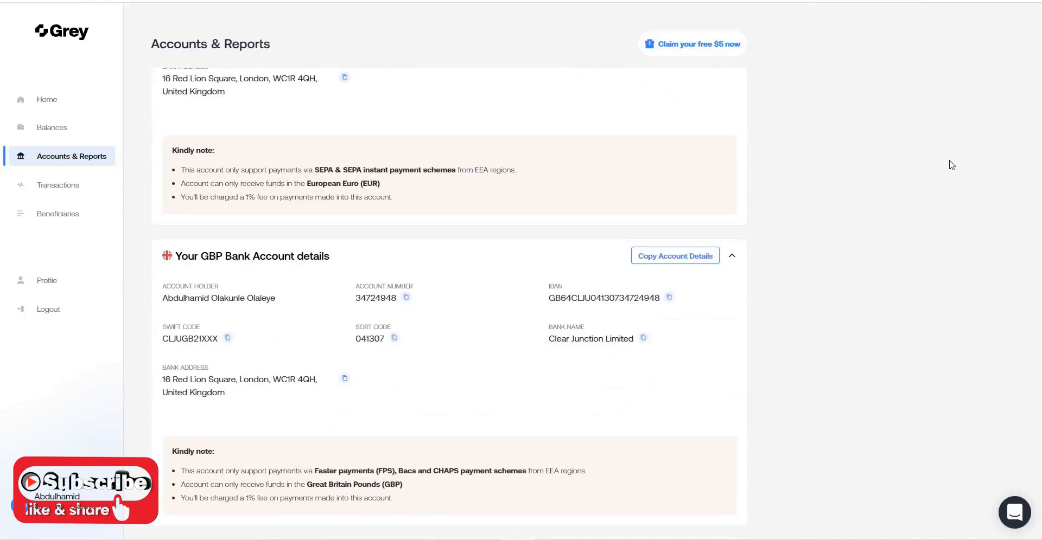
{"action": "scroll", "coordinate": [952, 164], "scroll_direction": "up", "scroll_amount": 10}
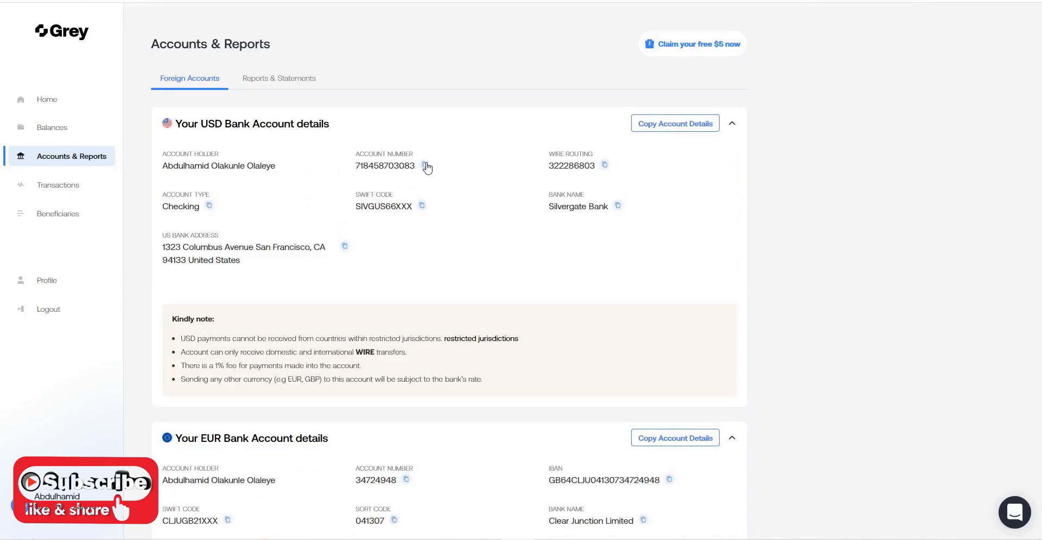
{"action": "left_click", "coordinate": [424, 166]}
- Paste the USD account number into Amazon's Account Number field, then select the holder's name in Grey
{"action": "mouse_move", "coordinate": [612, 539]}
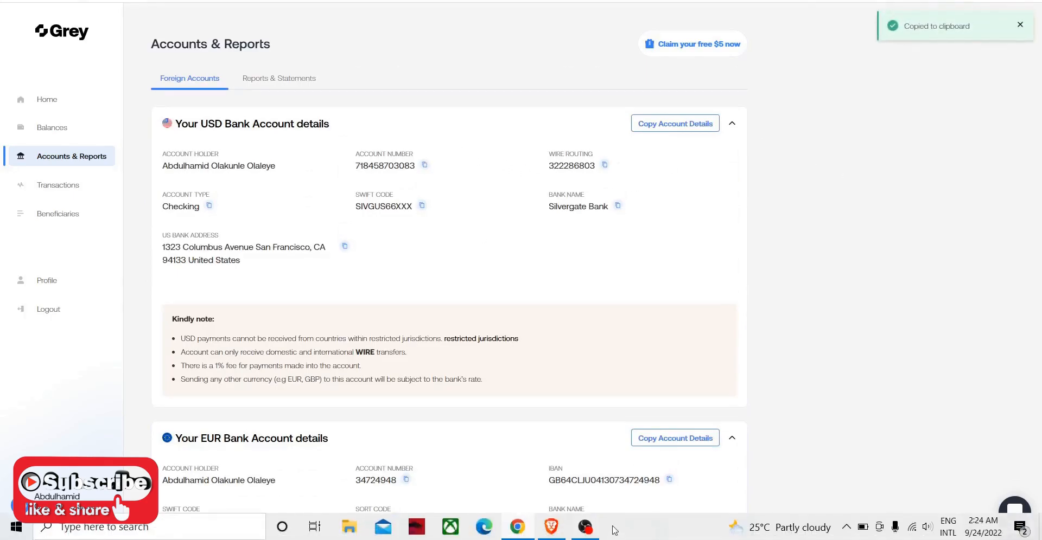
{"action": "left_click", "coordinate": [547, 530]}
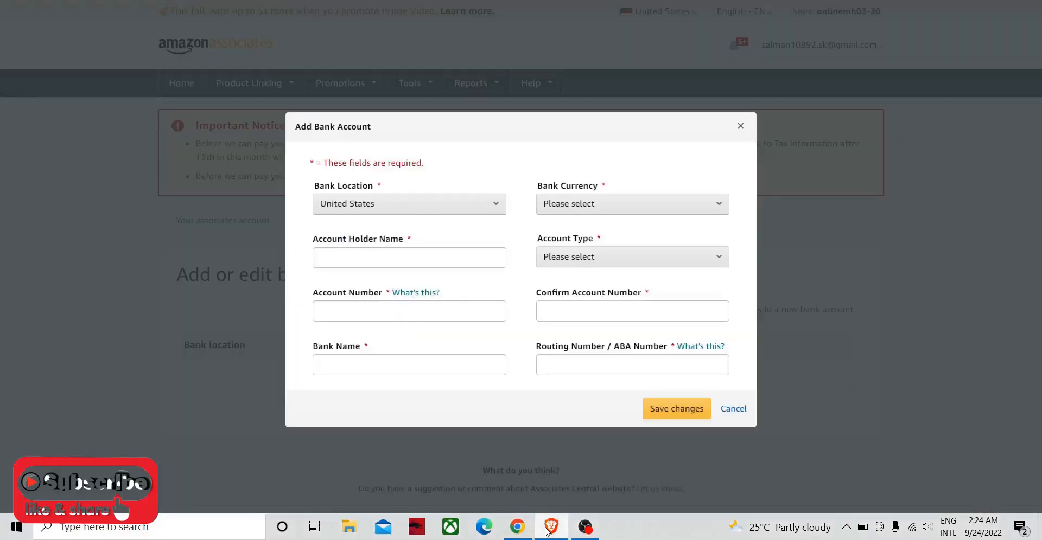
{"action": "left_click", "coordinate": [374, 310]}
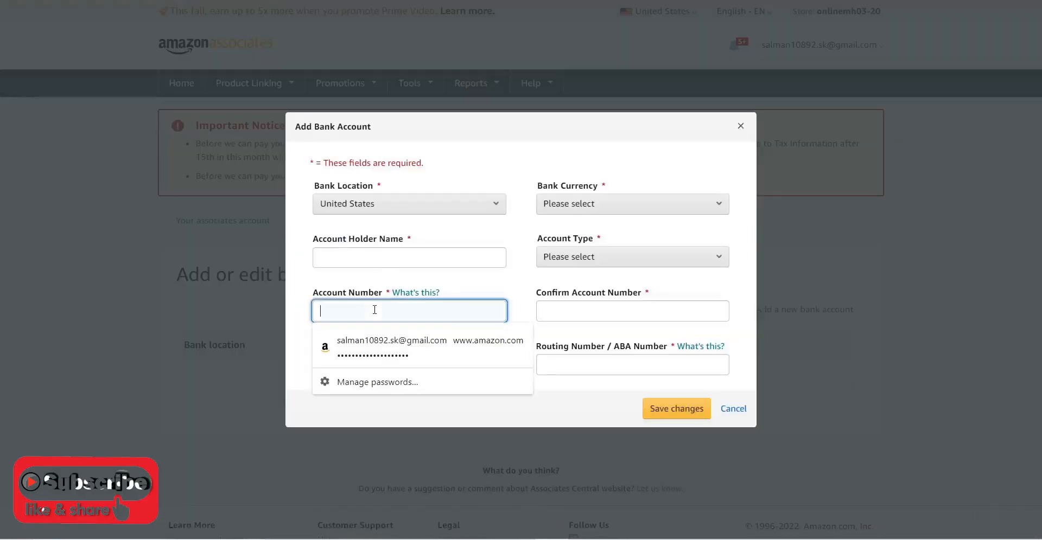
{"action": "key", "text": "ctrl+v"}
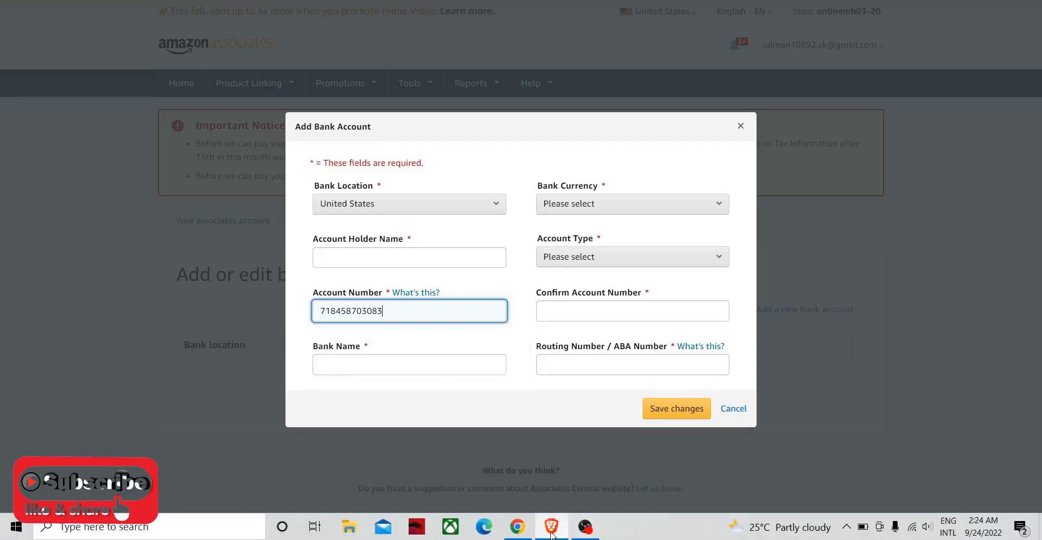
{"action": "left_click", "coordinate": [526, 527]}
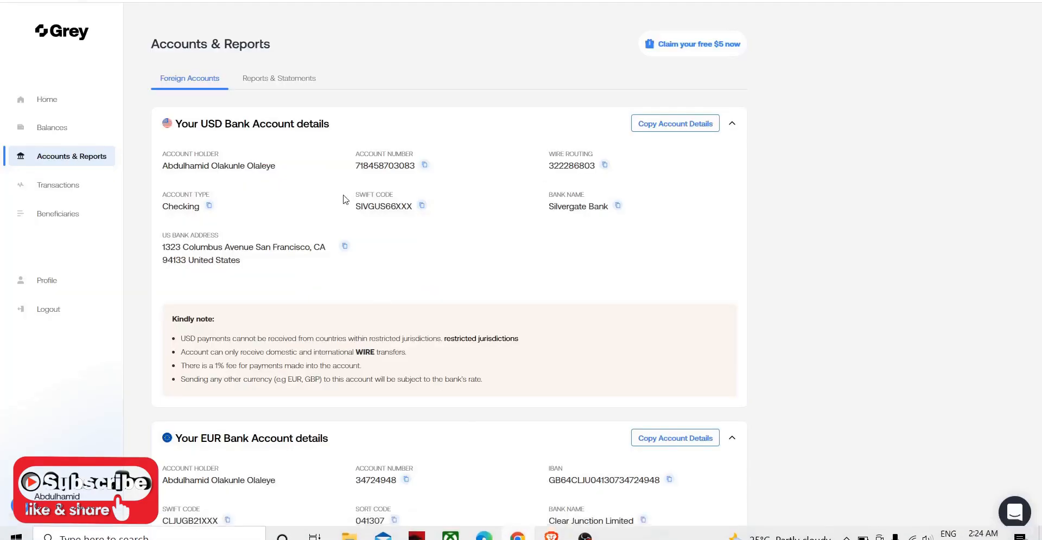
{"action": "left_click_drag", "start_coordinate": [278, 166], "coordinate": [159, 166]}
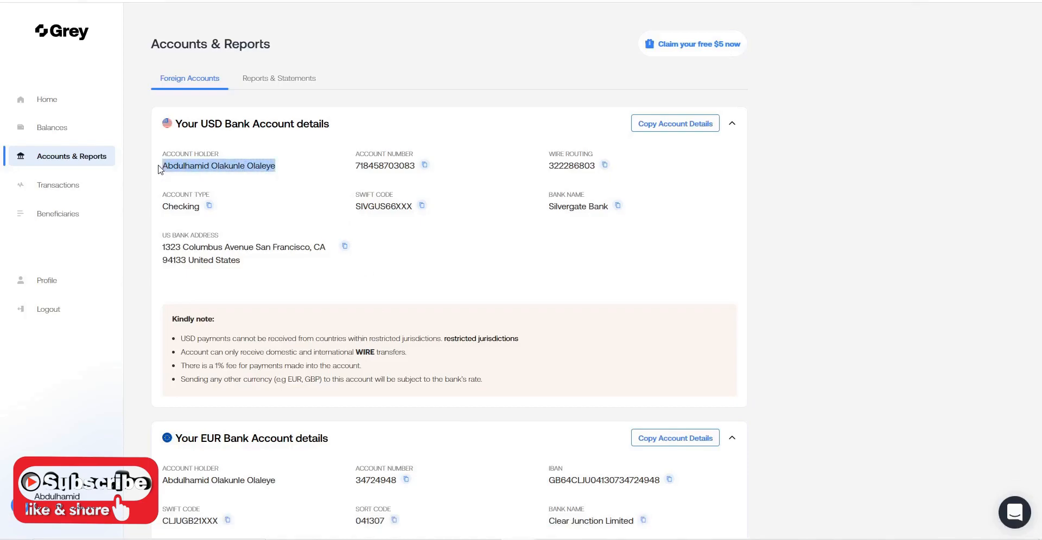
- Paste the account holder's name from Grey into the Amazon Account Holder Name field
{"action": "mouse_move", "coordinate": [822, 538]}
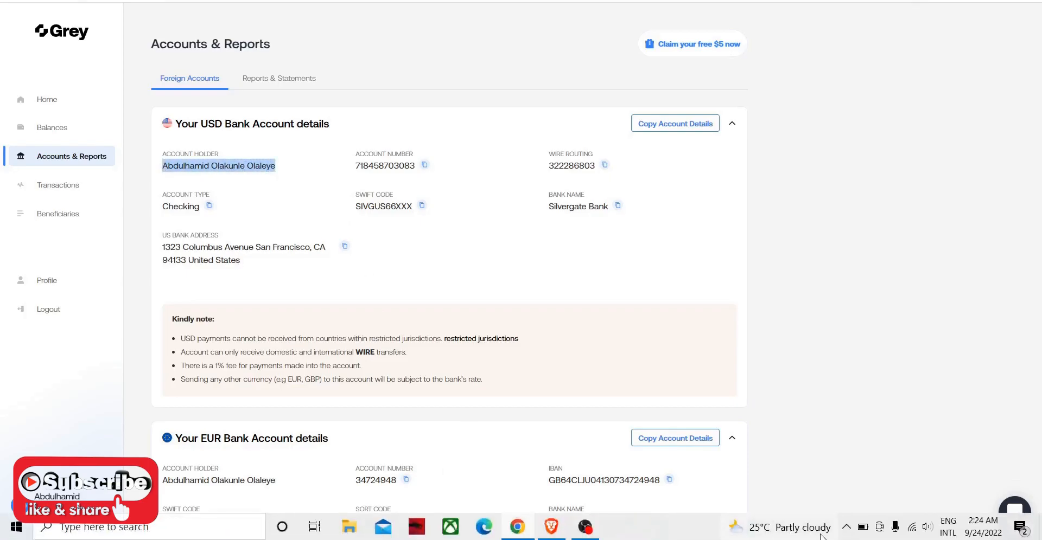
{"action": "left_click", "coordinate": [550, 526]}
{"action": "left_click", "coordinate": [448, 257]}
{"action": "key", "text": "ctrl+v"}
- Copy Grey's USD wire routing number into the Routing Number field and select the account number
{"action": "mouse_move", "coordinate": [635, 538]}
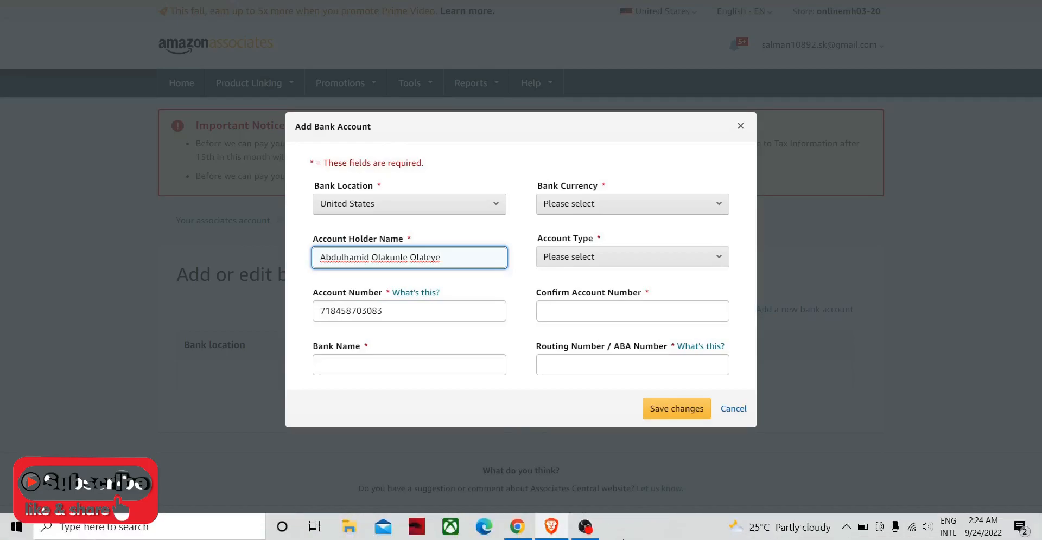
{"action": "left_click", "coordinate": [529, 527]}
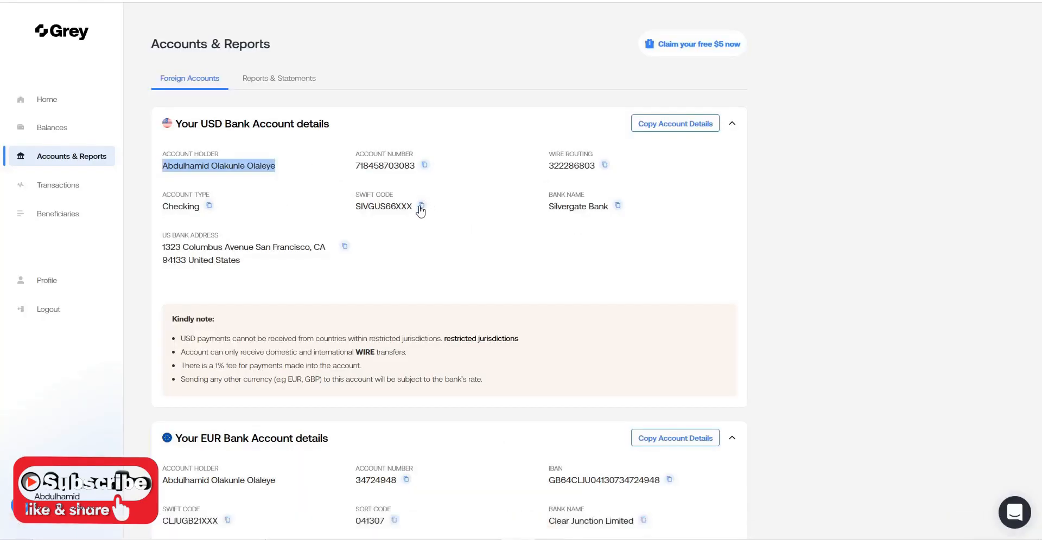
{"action": "left_click", "coordinate": [605, 167]}
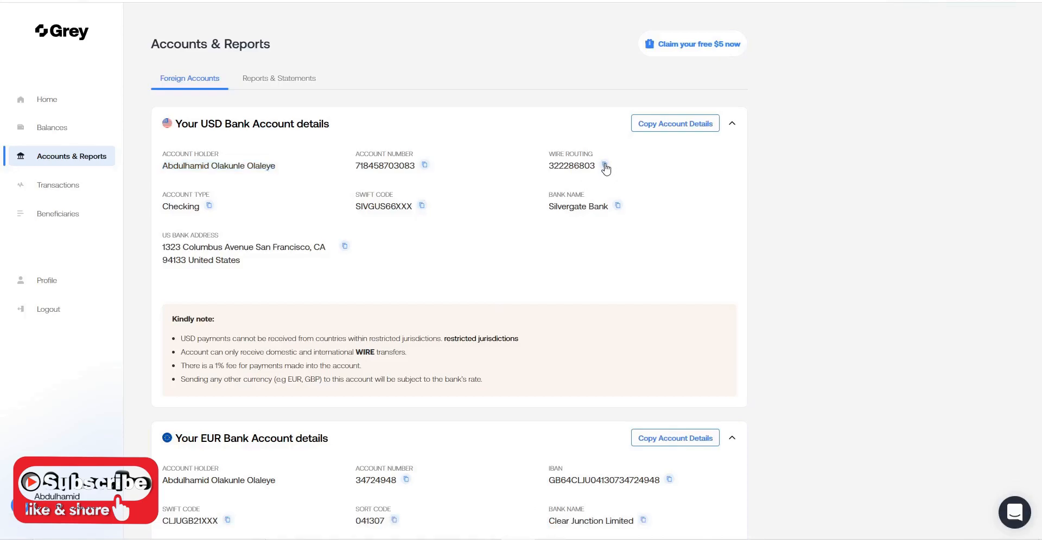
{"action": "mouse_move", "coordinate": [486, 539]}
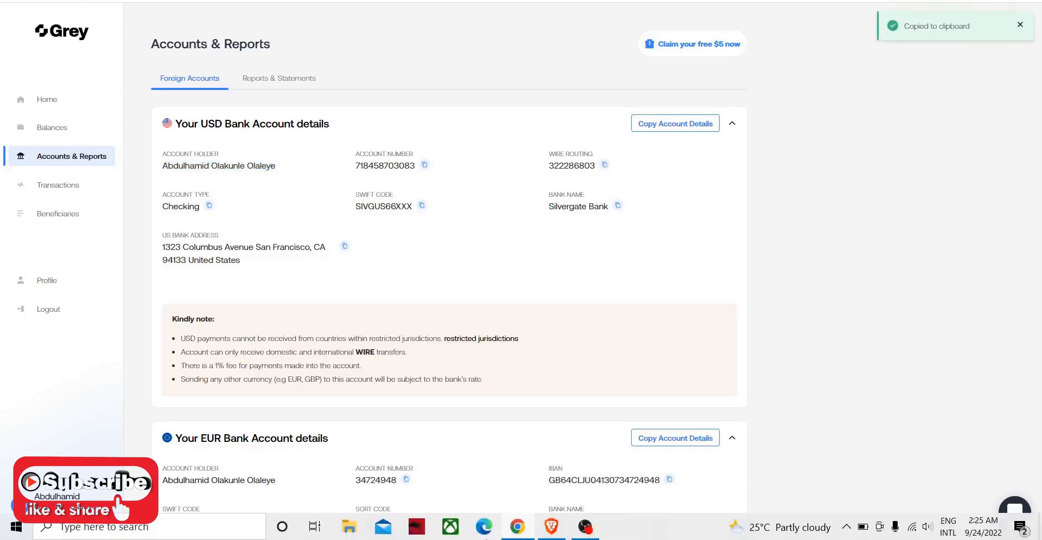
{"action": "left_click", "coordinate": [551, 527]}
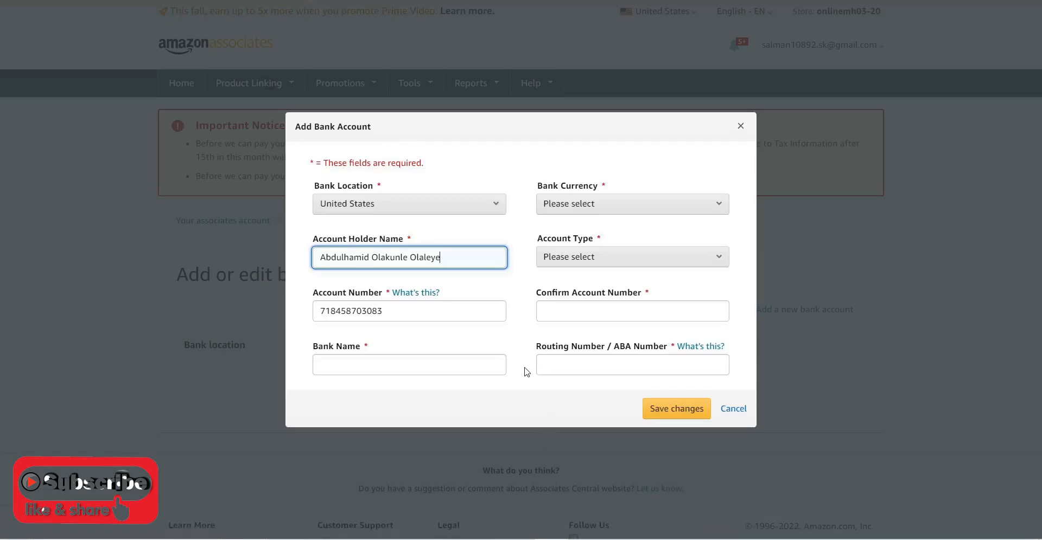
{"action": "left_click", "coordinate": [571, 362]}
{"action": "key", "text": "ctrl+v"}
{"action": "left_click_drag", "start_coordinate": [391, 308], "coordinate": [320, 305]}
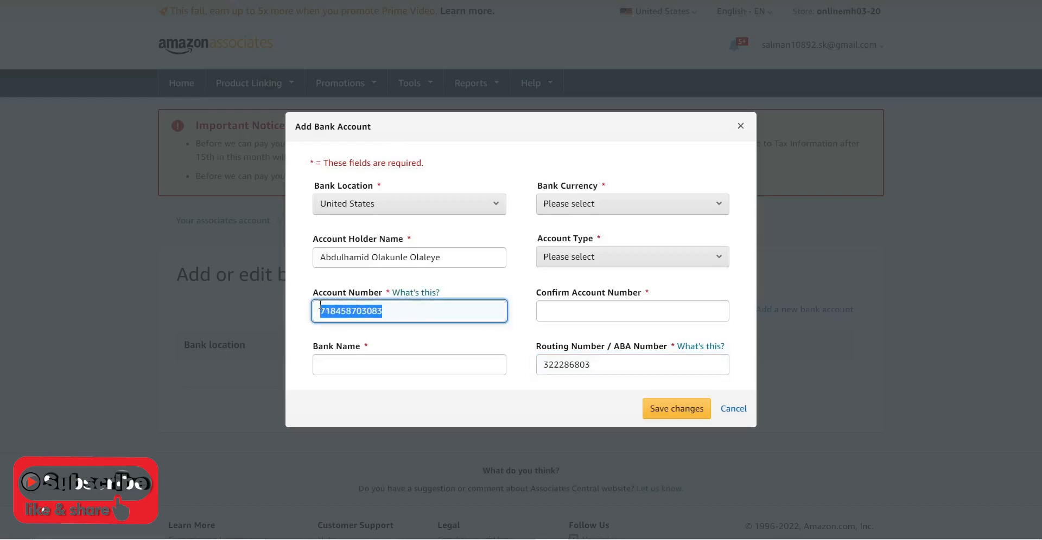
- Paste the account number into Confirm Account Number and copy the USD bank name from Grey
{"action": "left_click", "coordinate": [572, 311]}
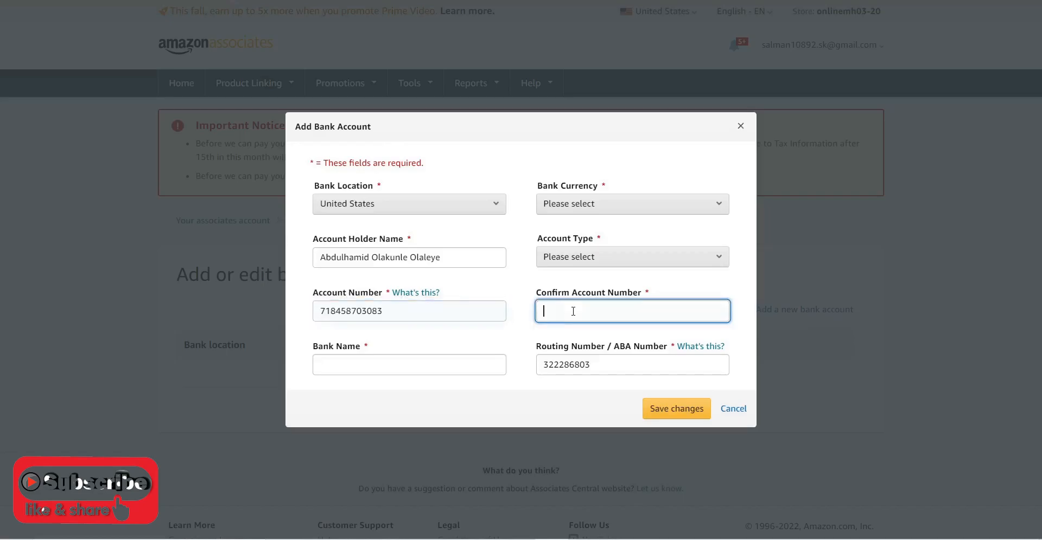
{"action": "key", "text": "ctrl+v"}
{"action": "left_click", "coordinate": [523, 531]}
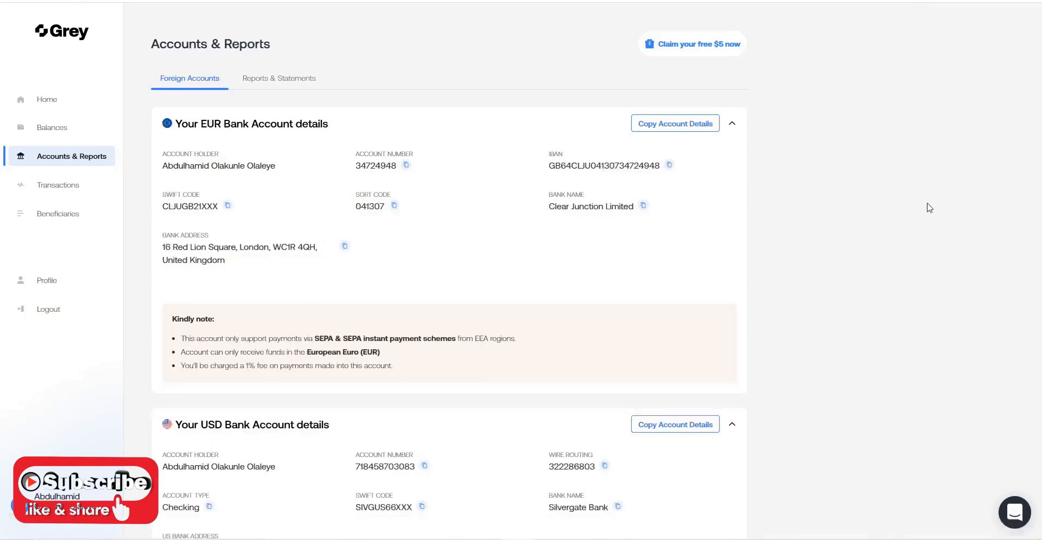
{"action": "scroll", "coordinate": [929, 208], "scroll_direction": "down", "scroll_amount": 5}
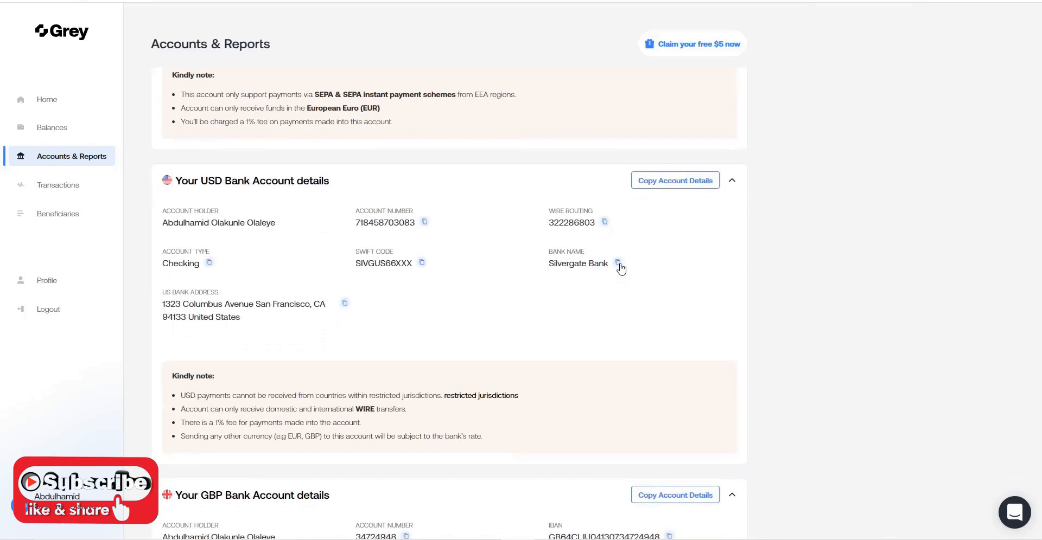
{"action": "left_click", "coordinate": [618, 263]}
{"action": "mouse_move", "coordinate": [571, 534]}
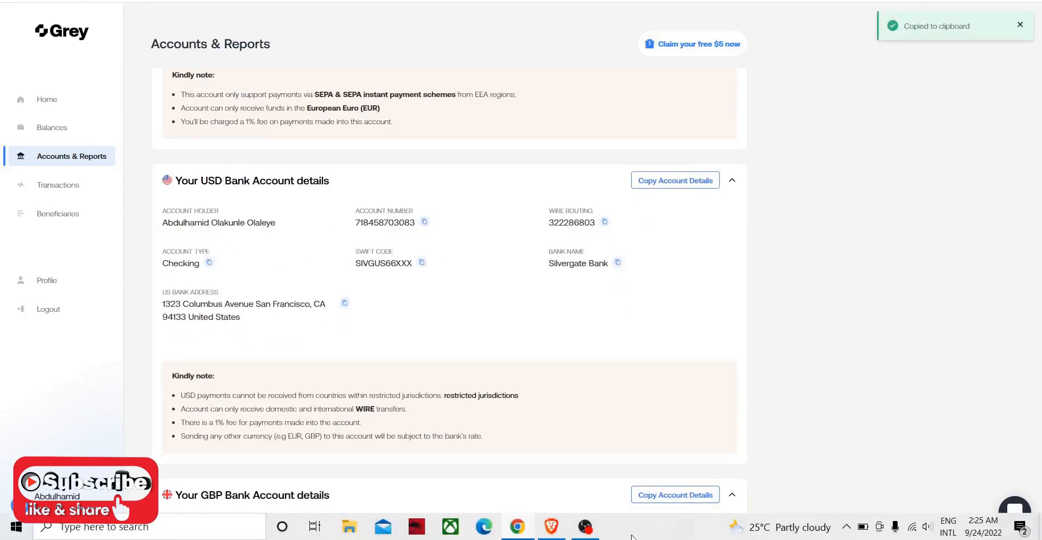
{"action": "left_click", "coordinate": [553, 527]}
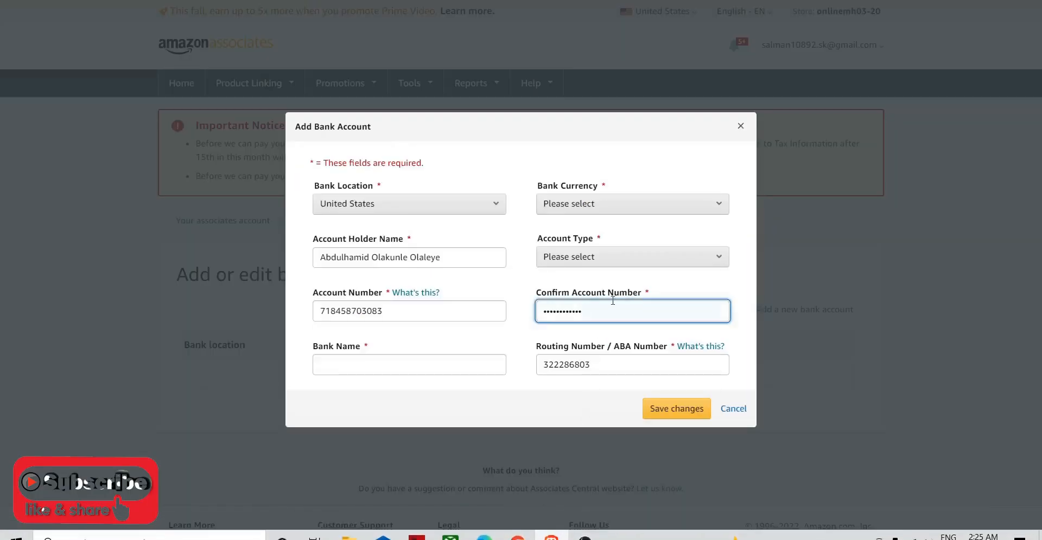
- Set account type Checking, bank name Silvergate Bank, currency US Dollars, and save the bank account
{"action": "left_click", "coordinate": [611, 257]}
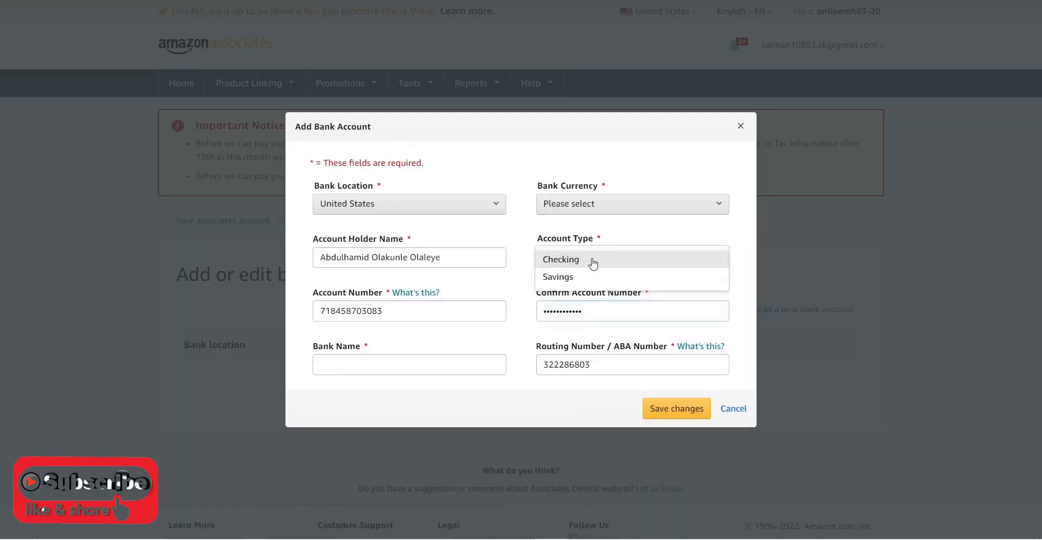
{"action": "left_click", "coordinate": [586, 262]}
{"action": "left_click", "coordinate": [405, 369]}
{"action": "key", "text": "ctrl+v"}
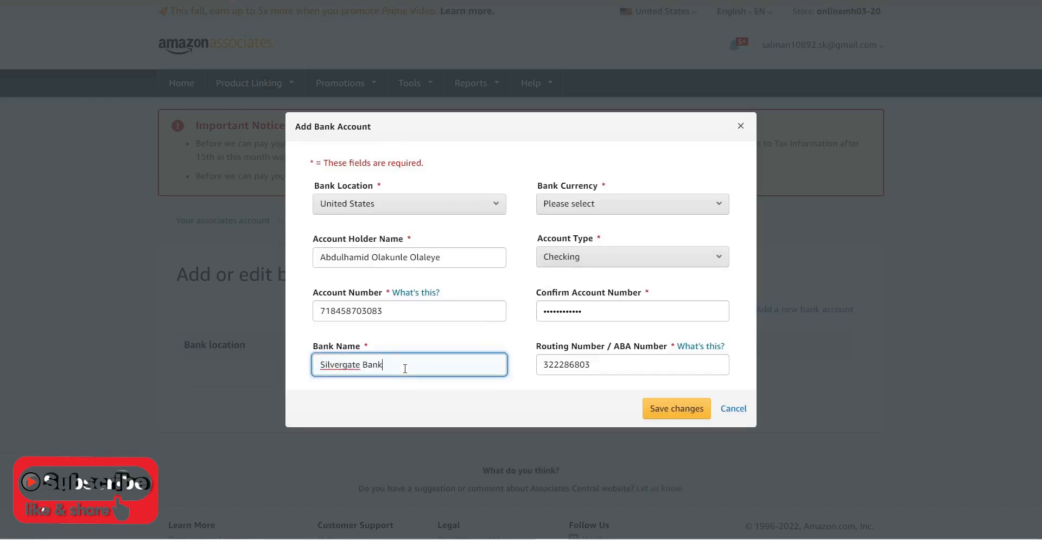
{"action": "left_click", "coordinate": [649, 205]}
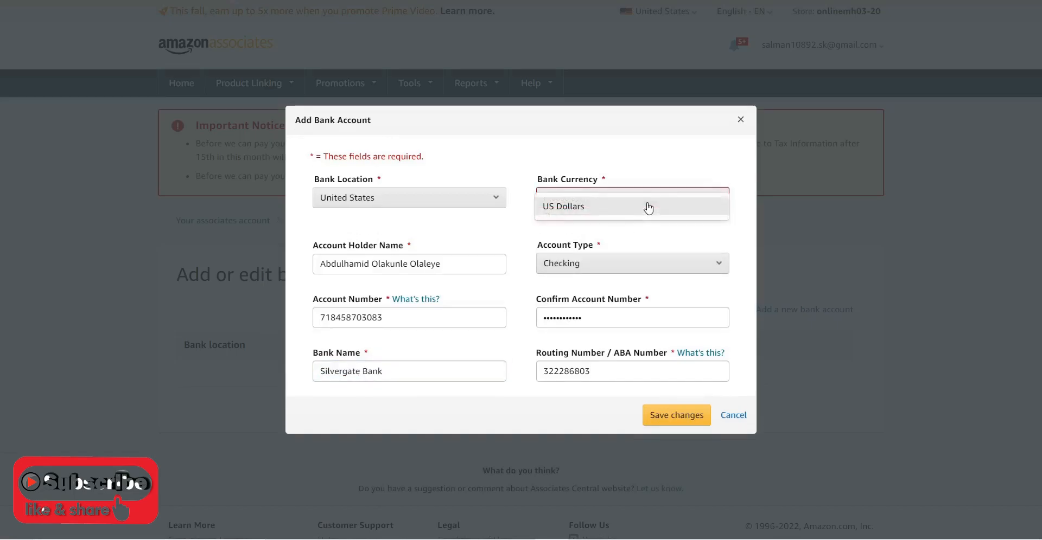
{"action": "left_click", "coordinate": [648, 206]}
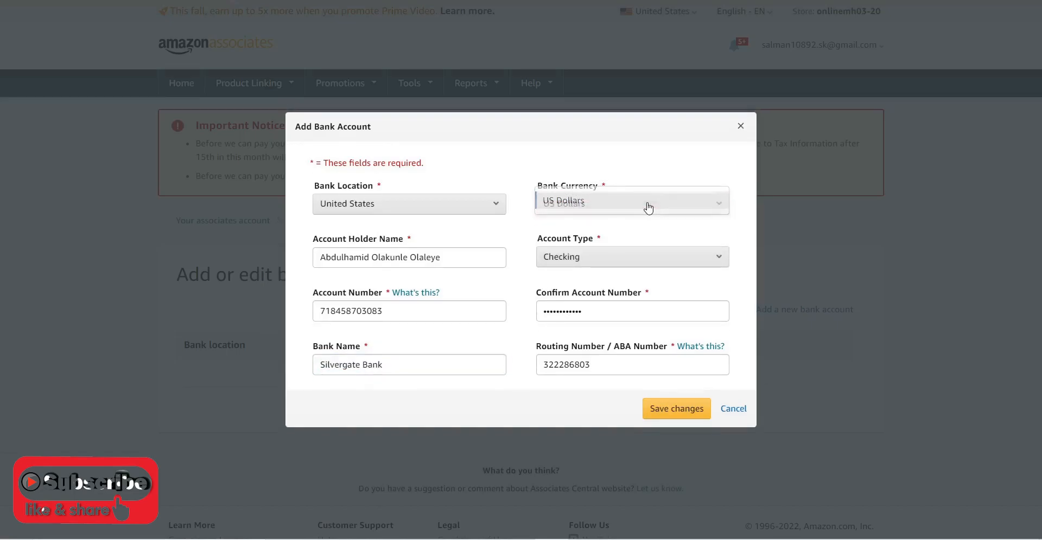
{"action": "left_click", "coordinate": [669, 421]}
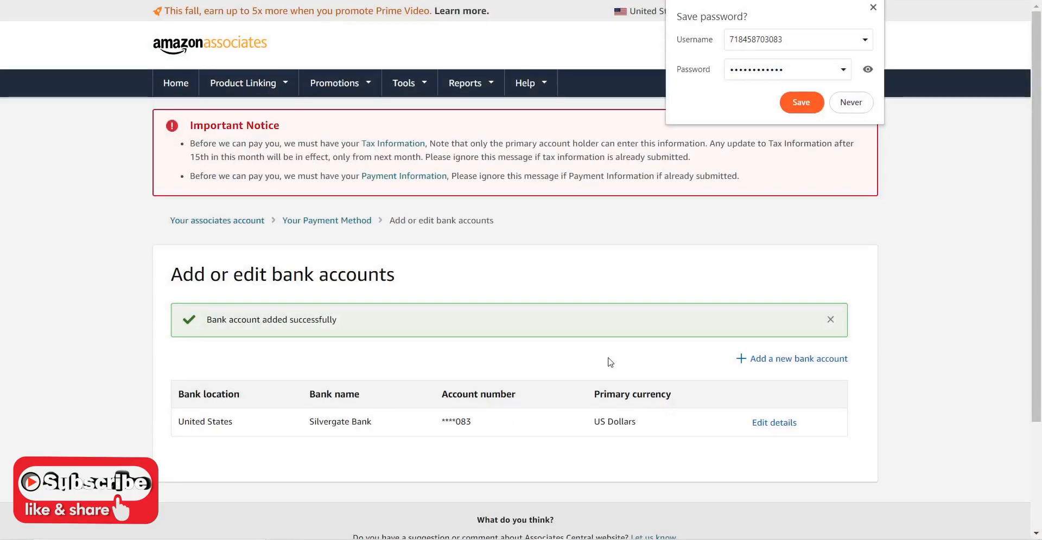
- Choose Direct deposit as the United States payment method, decline saving the password, and save
{"action": "left_click", "coordinate": [313, 227]}
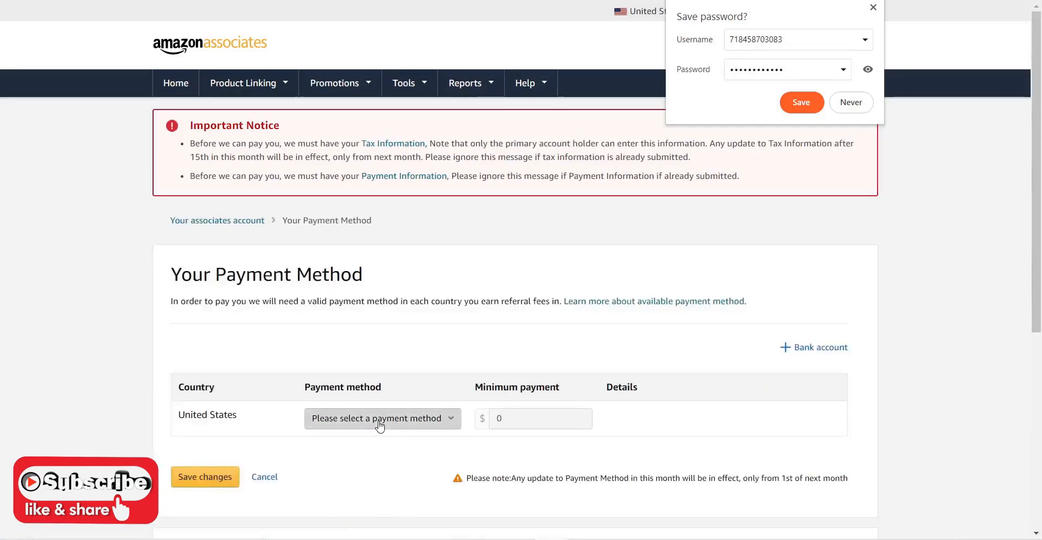
{"action": "left_click", "coordinate": [379, 427]}
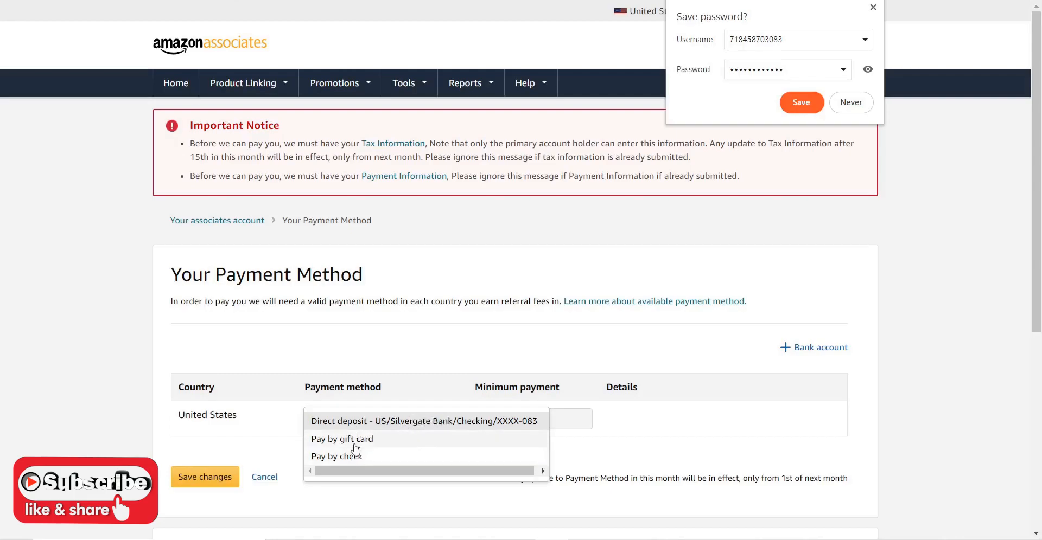
{"action": "left_click", "coordinate": [342, 422]}
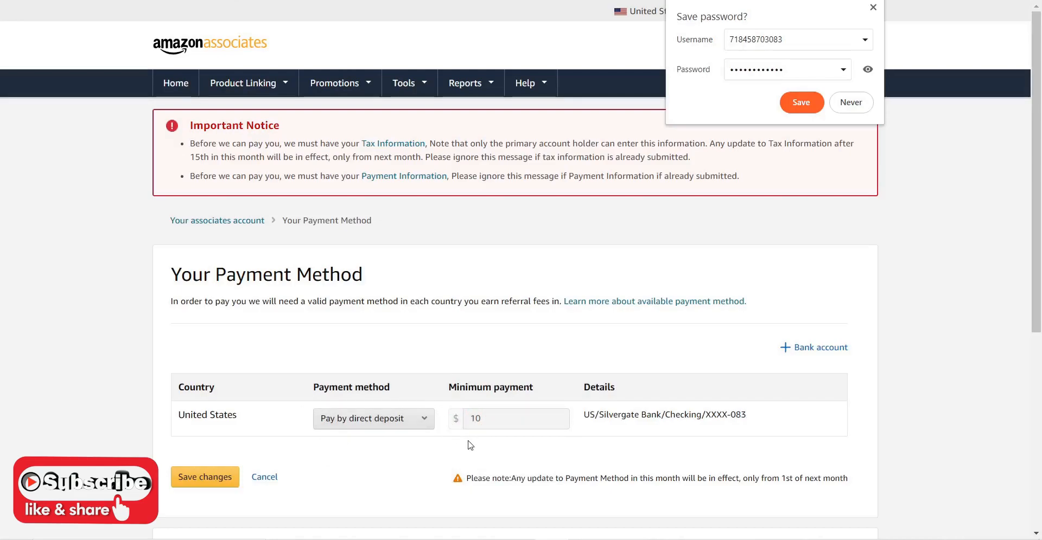
{"action": "scroll", "coordinate": [468, 442], "scroll_direction": "up", "scroll_amount": 5}
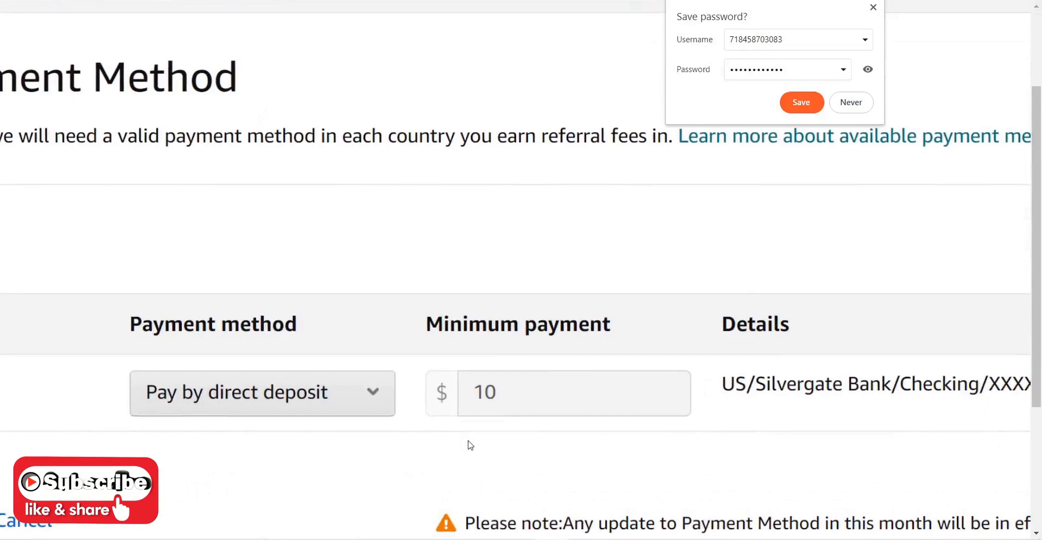
{"action": "scroll", "coordinate": [468, 443], "scroll_direction": "down", "scroll_amount": 5}
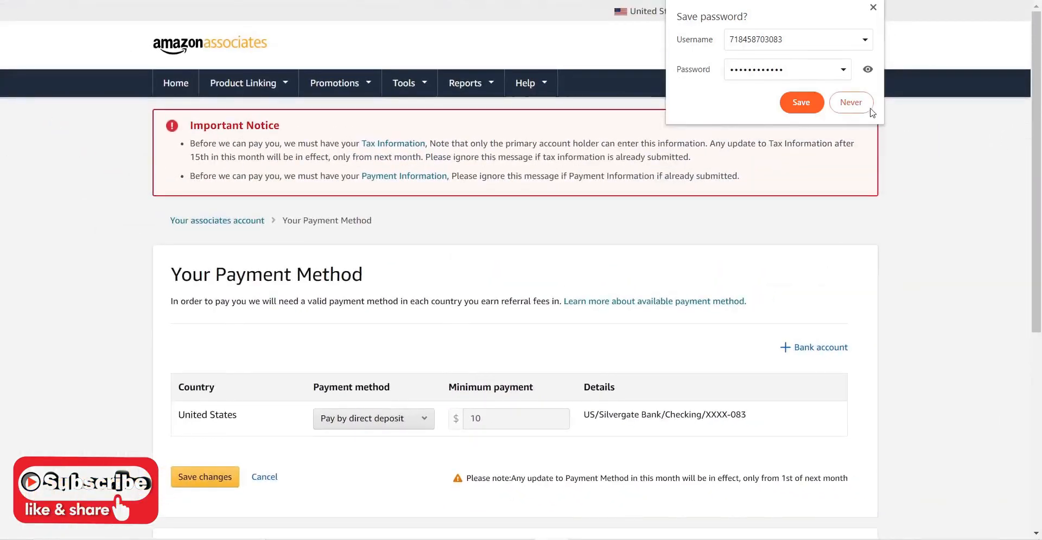
{"action": "left_click", "coordinate": [855, 106]}
{"action": "left_click", "coordinate": [221, 480]}
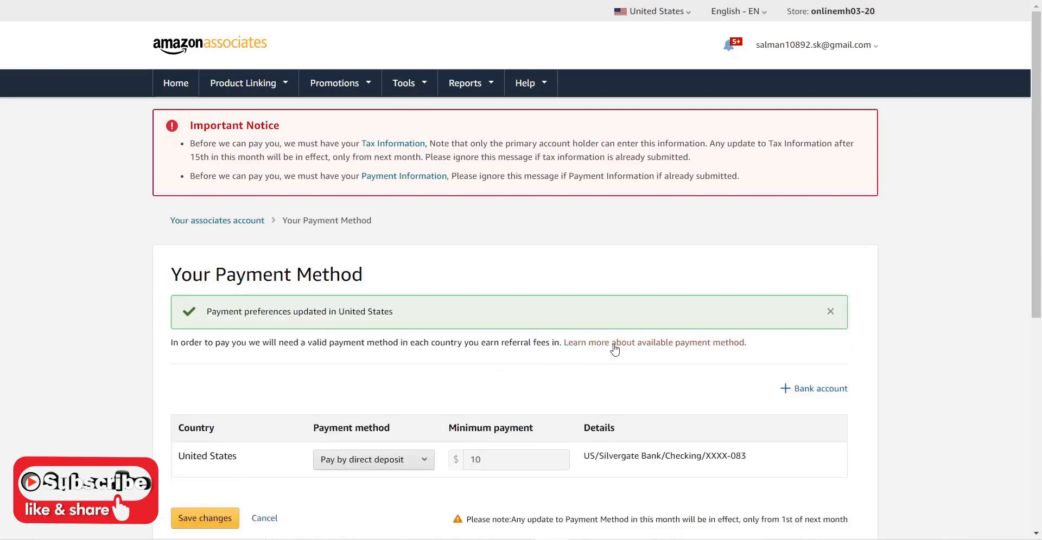
{"action": "left_click_drag", "start_coordinate": [1037, 167], "coordinate": [1039, 299]}
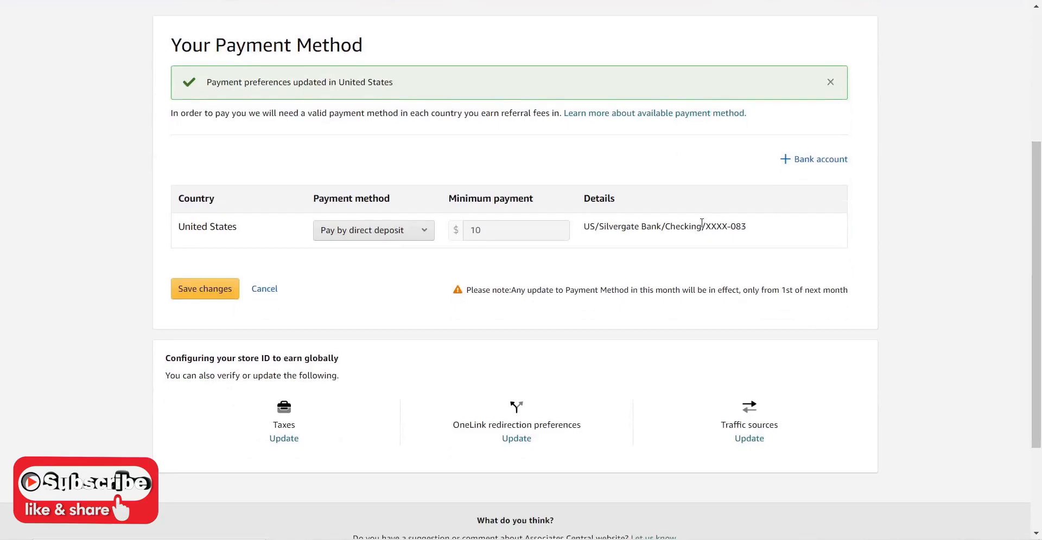
{"action": "left_click_drag", "start_coordinate": [1035, 201], "coordinate": [1033, 62]}
- In Grey, open the USD balance from Home, then open and close the Send Funds window
{"action": "mouse_move", "coordinate": [544, 538]}
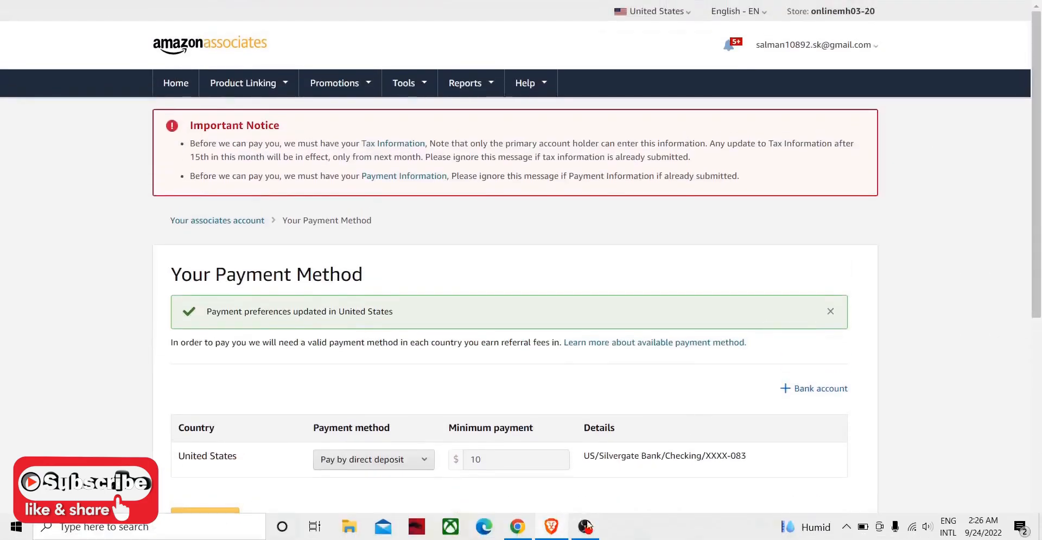
{"action": "left_click", "coordinate": [521, 532]}
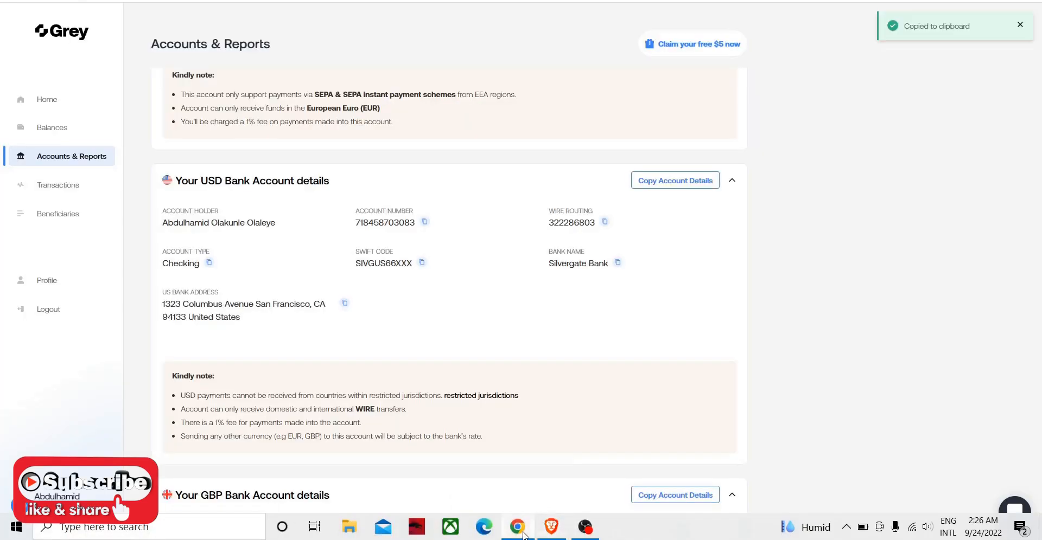
{"action": "left_click", "coordinate": [56, 106]}
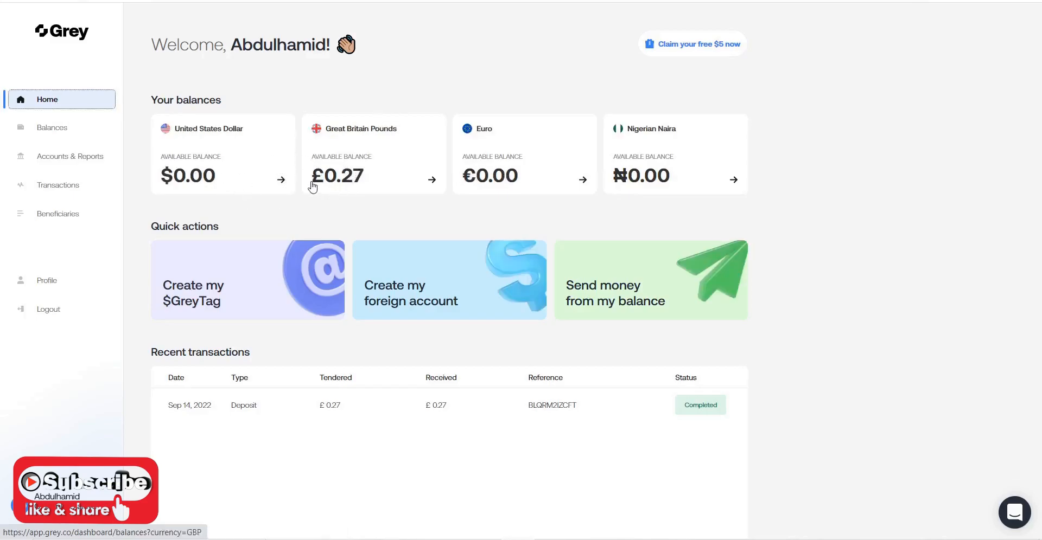
{"action": "left_click", "coordinate": [274, 182]}
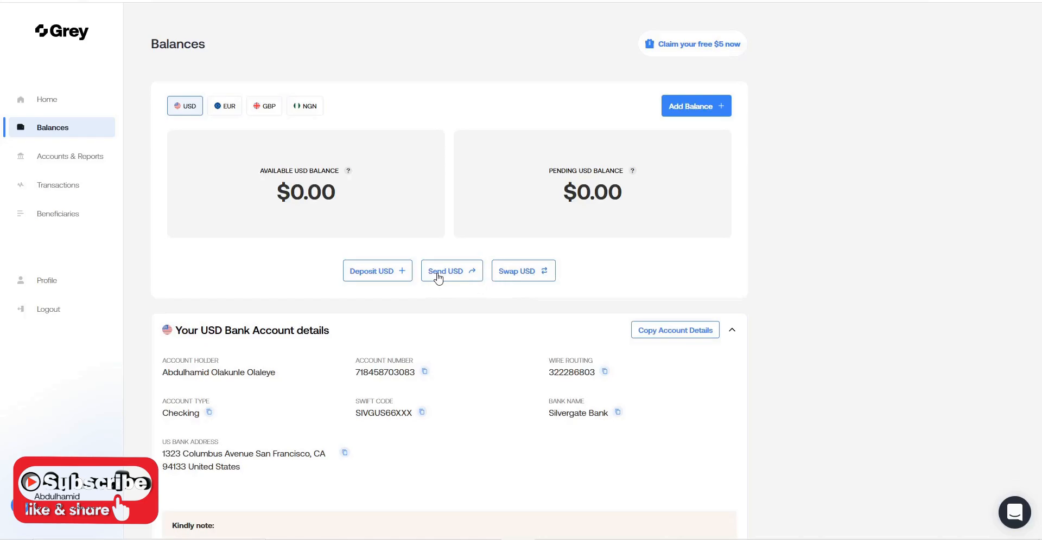
{"action": "left_click", "coordinate": [439, 277]}
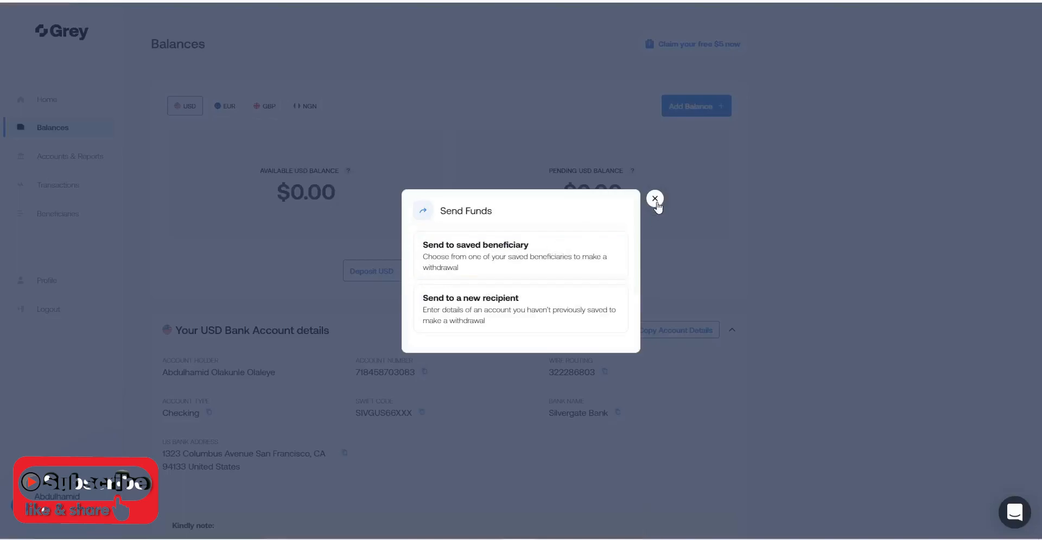
{"action": "left_click", "coordinate": [655, 199]}
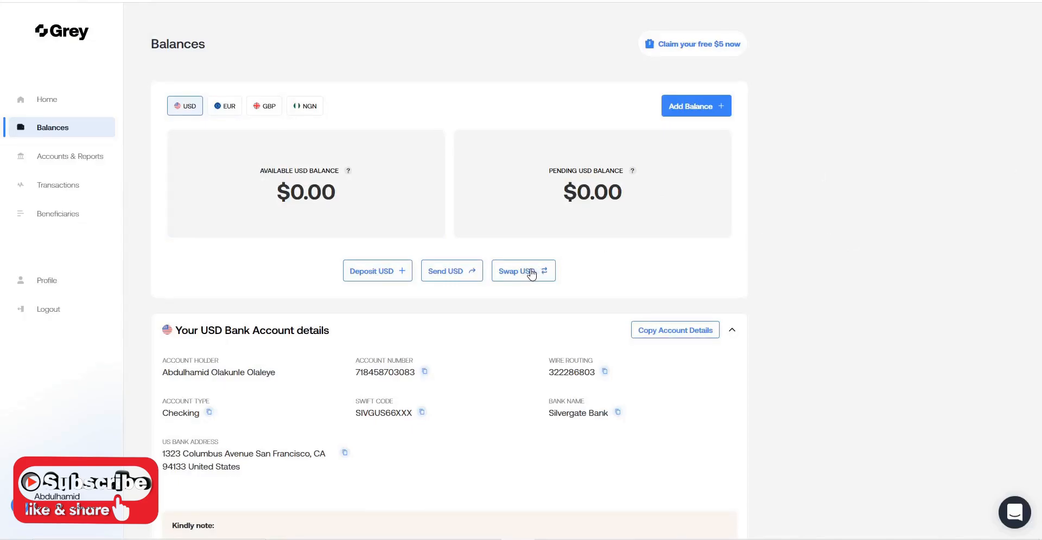
- Start a USD swap in Grey with NGN Balance as the destination wallet
{"action": "left_click", "coordinate": [532, 274]}
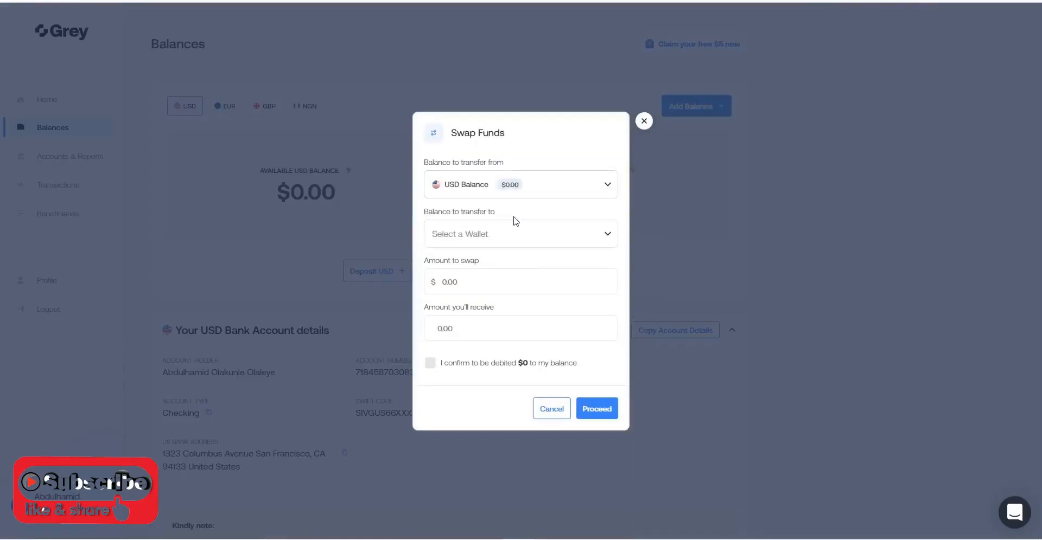
{"action": "left_click", "coordinate": [511, 239]}
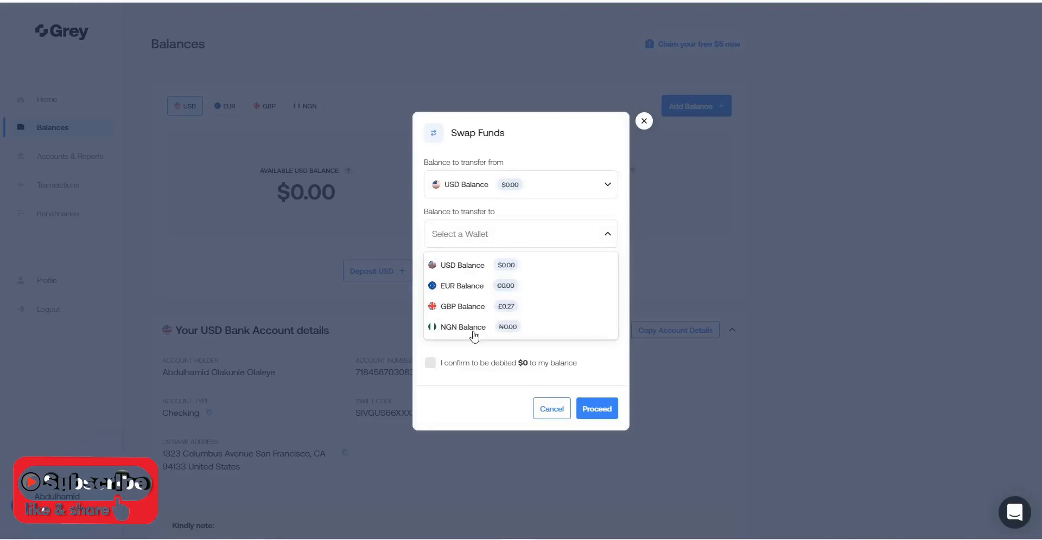
{"action": "left_click", "coordinate": [473, 332]}
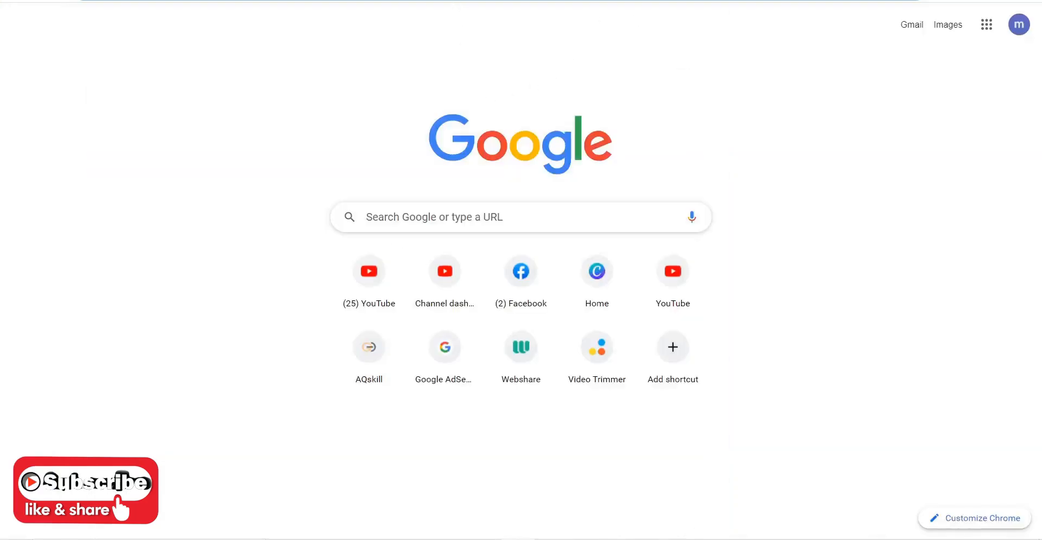
- Search '1 dollar to naira' on Google (430.55 NGN), then return to the Amazon payment page
{"action": "left_click", "coordinate": [510, 0]}
{"action": "type", "text": "1 d"}
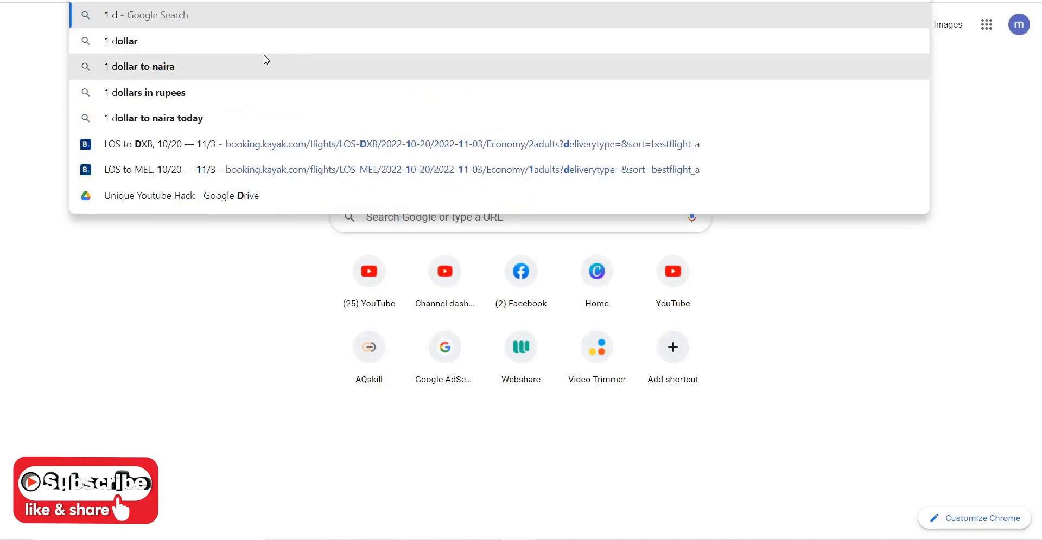
{"action": "left_click", "coordinate": [262, 66]}
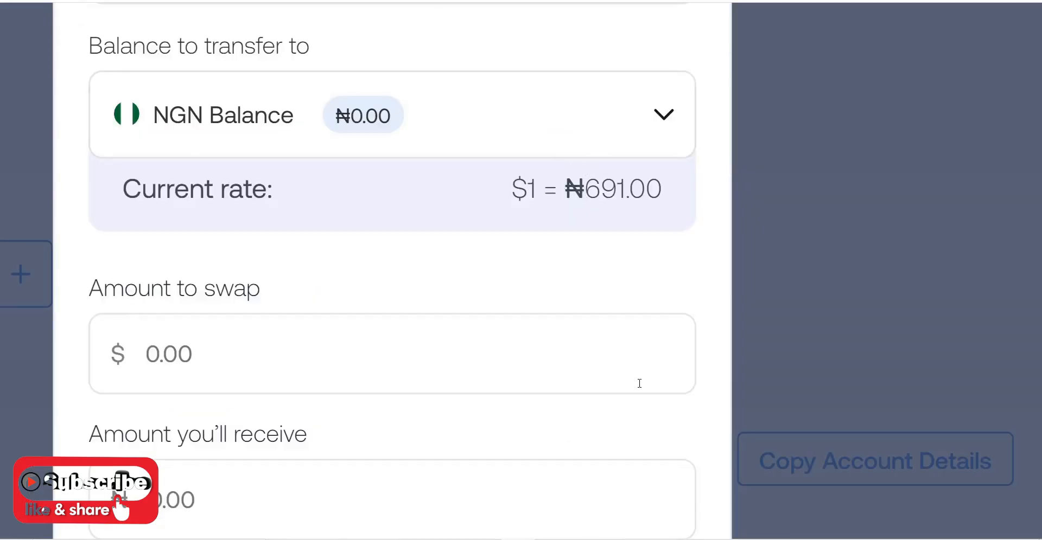
{"action": "mouse_move", "coordinate": [640, 539]}
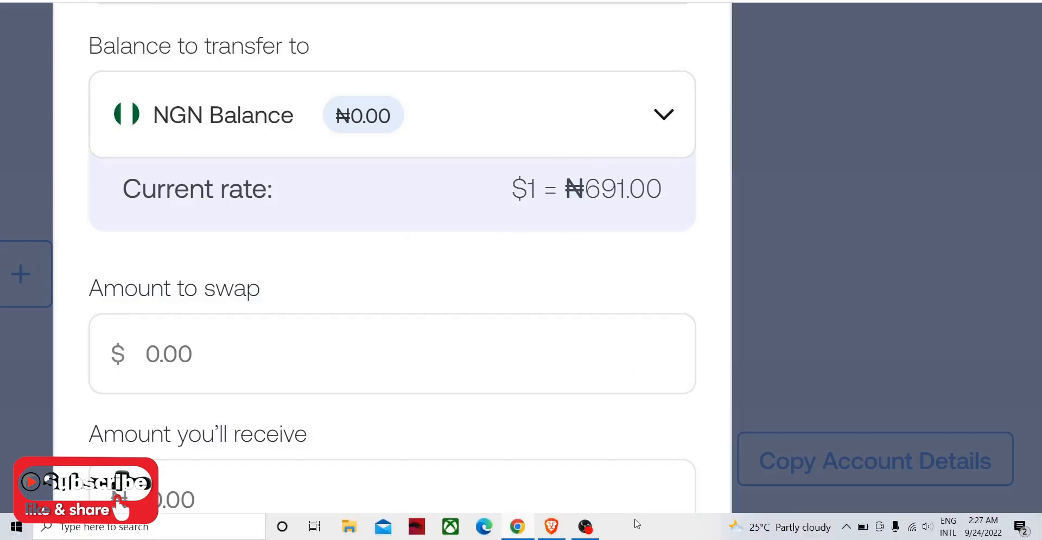
{"action": "left_click", "coordinate": [551, 532]}
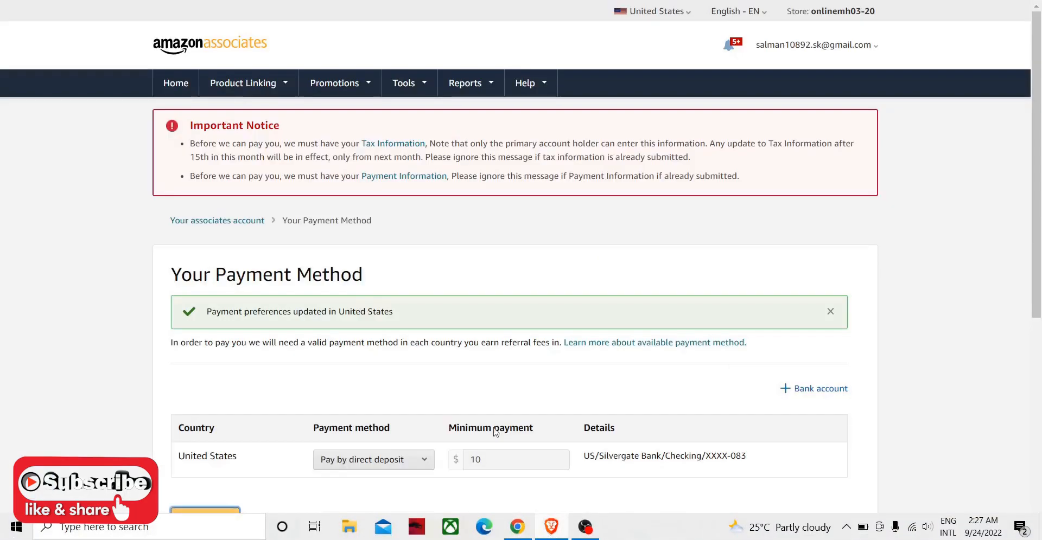
- Follow the Important Notice's Tax Information link to start the Tax Information Interview
{"action": "left_click", "coordinate": [396, 145]}
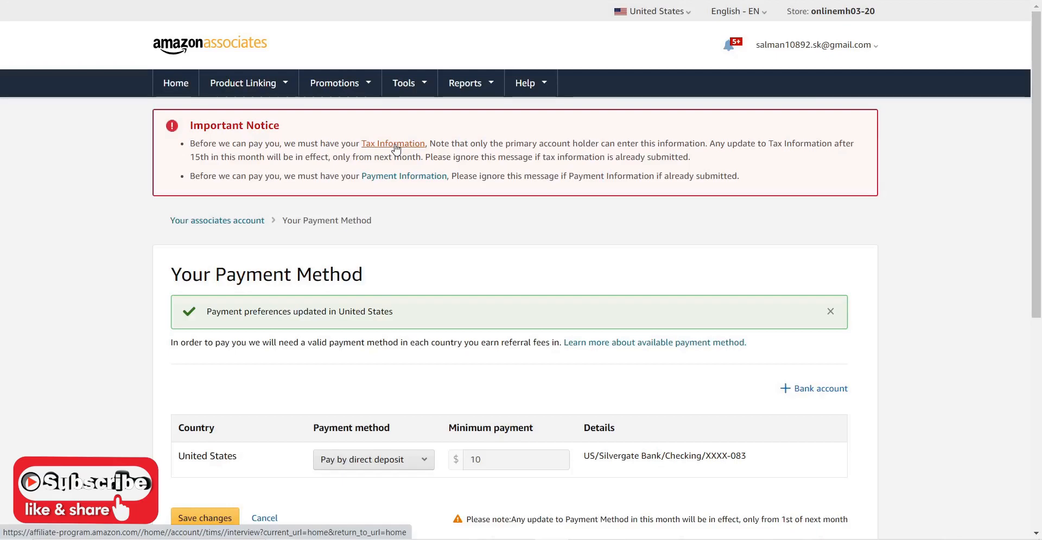
{"action": "left_click", "coordinate": [396, 146]}
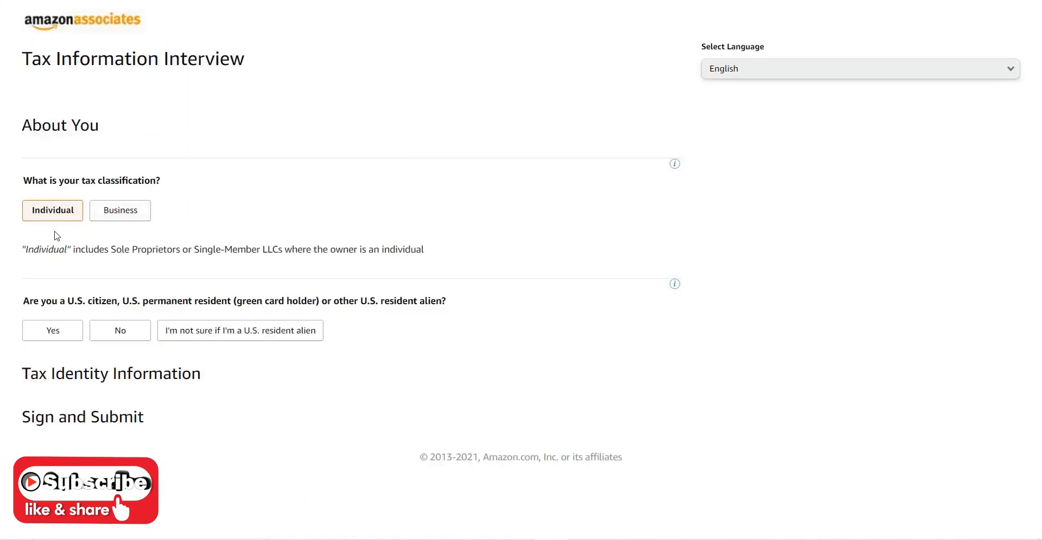
- Answer not a U.S. person and not an intermediary, then enter the full name
{"action": "left_click", "coordinate": [133, 329]}
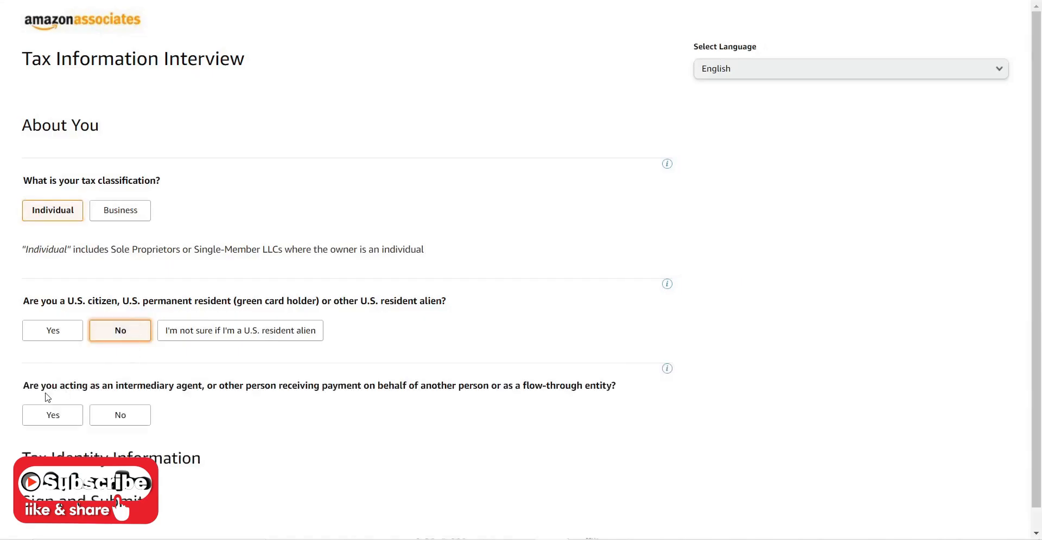
{"action": "left_click", "coordinate": [131, 418]}
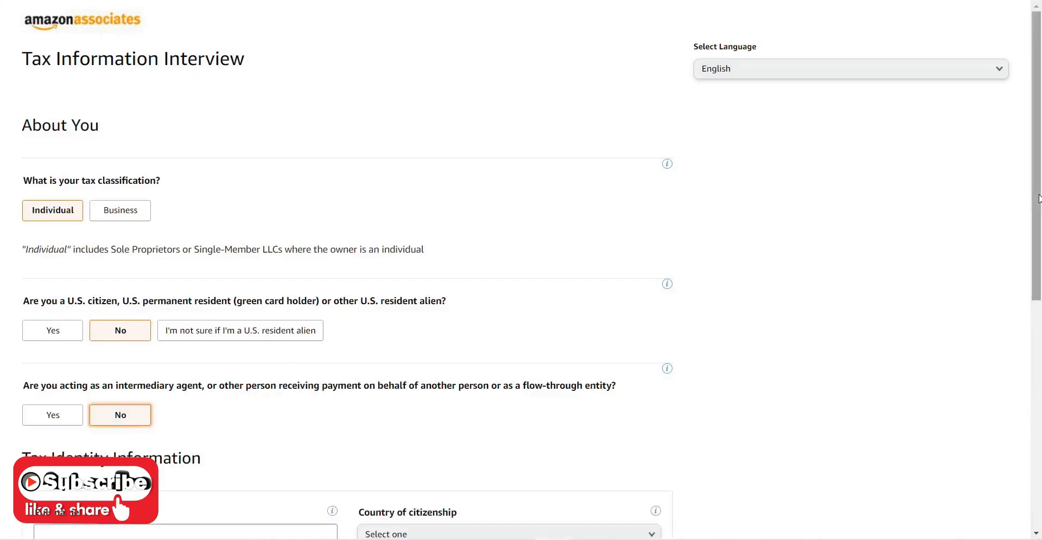
{"action": "left_click_drag", "start_coordinate": [1040, 199], "coordinate": [1038, 412]}
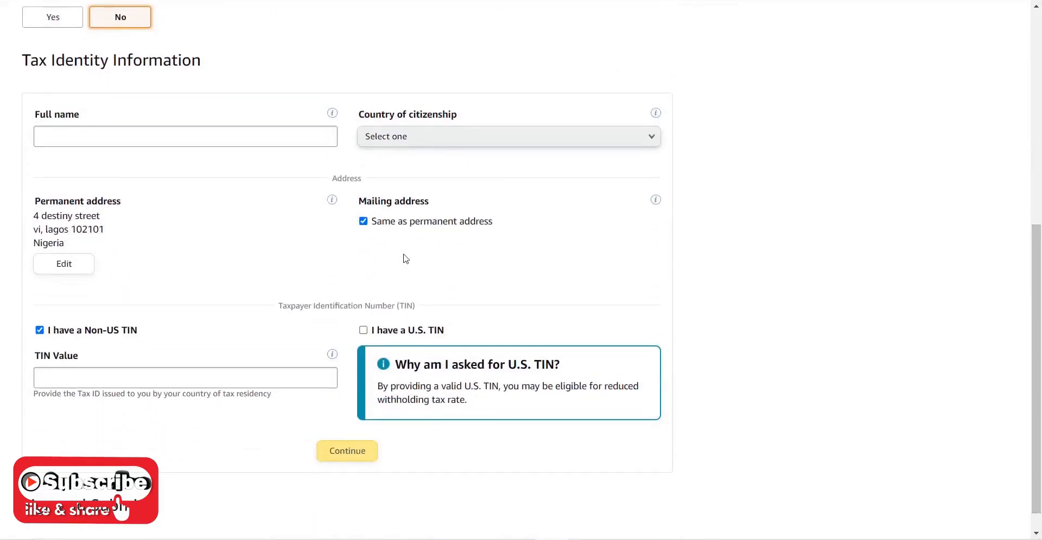
{"action": "left_click", "coordinate": [146, 122]}
{"action": "left_click", "coordinate": [140, 131]}
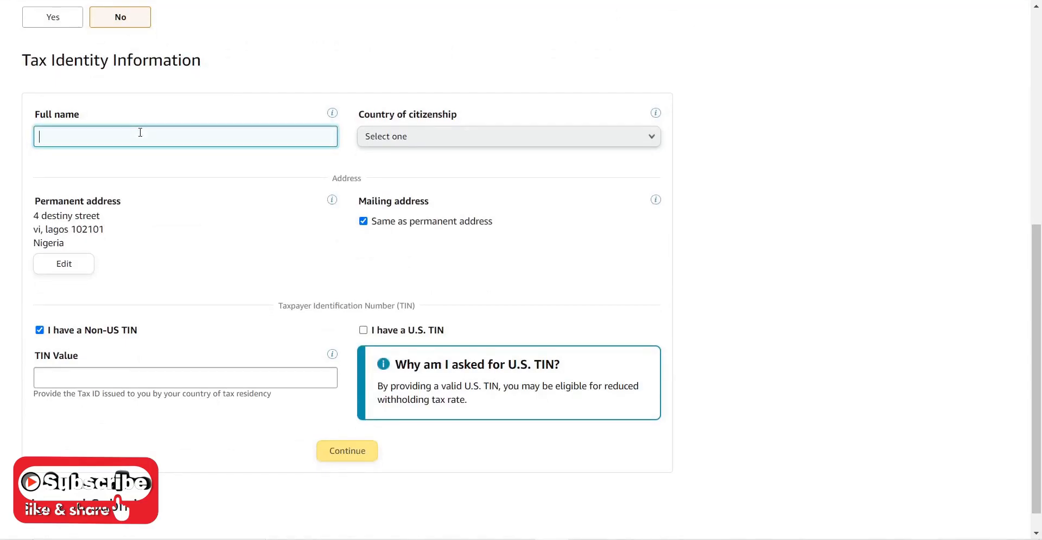
- Set country of citizenship to Nigeria and uncheck 'I have a Non-US TIN'
{"action": "left_click", "coordinate": [390, 137]}
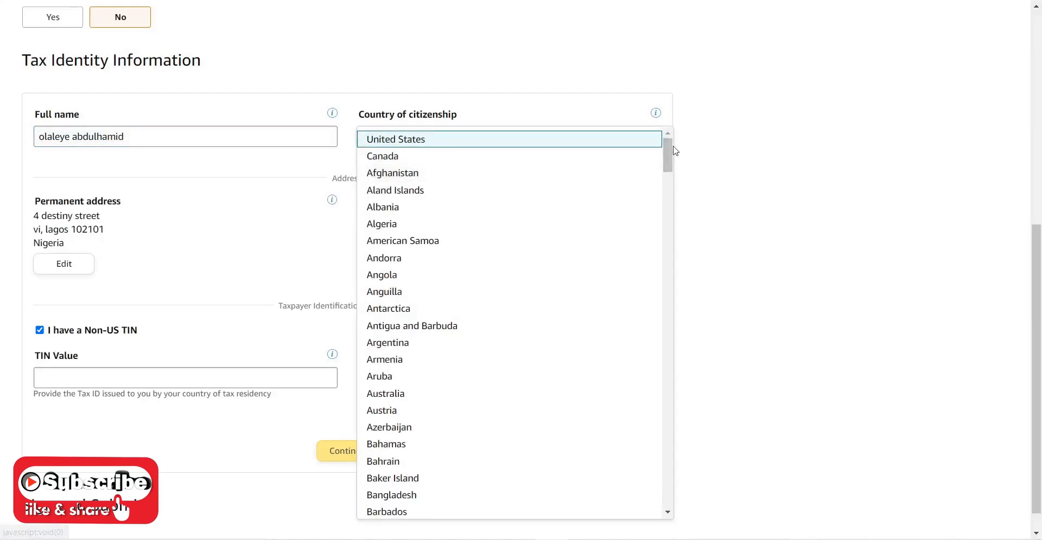
{"action": "left_click_drag", "start_coordinate": [667, 157], "coordinate": [651, 372]}
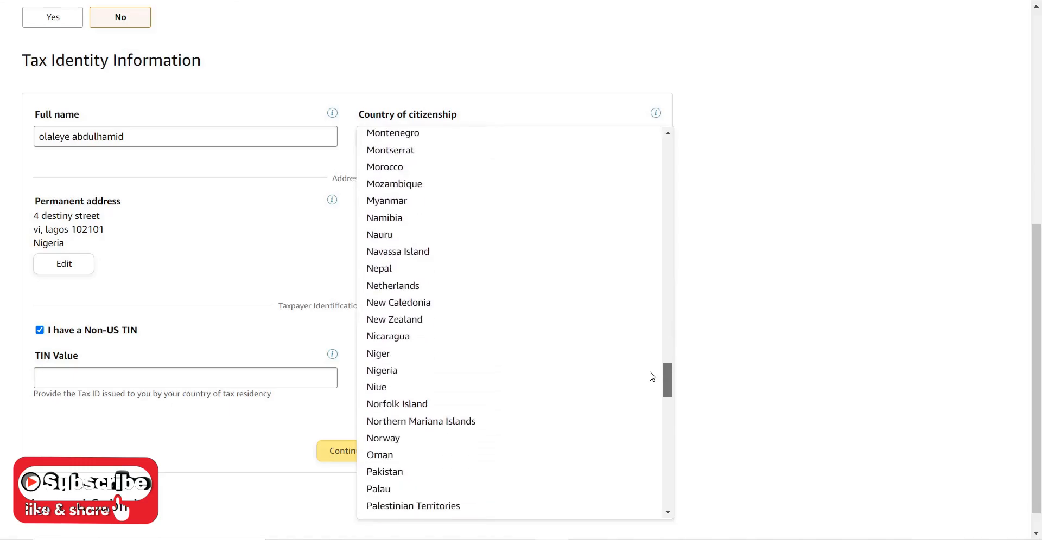
{"action": "left_click", "coordinate": [536, 372]}
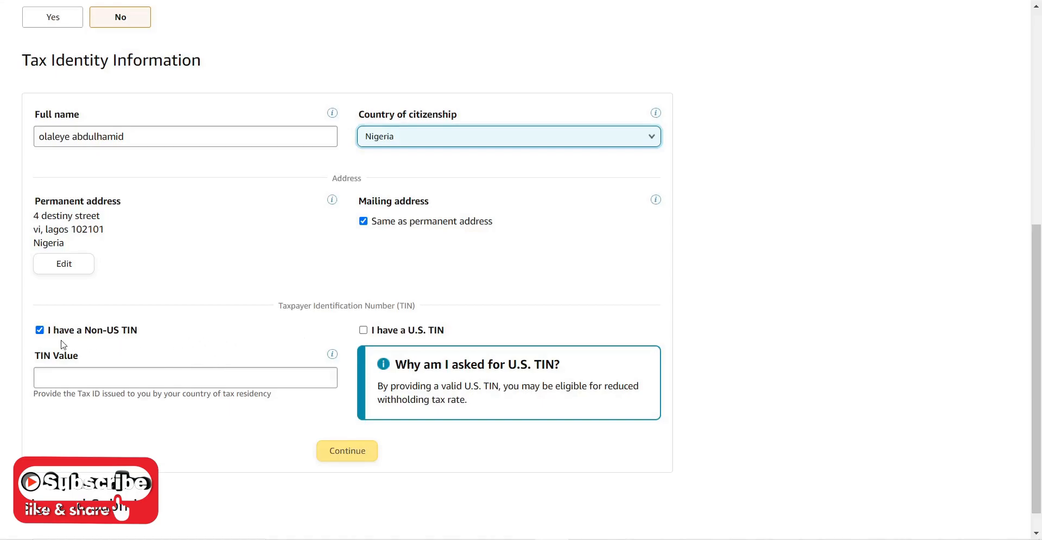
{"action": "left_click", "coordinate": [41, 332]}
{"action": "left_click", "coordinate": [41, 332]}
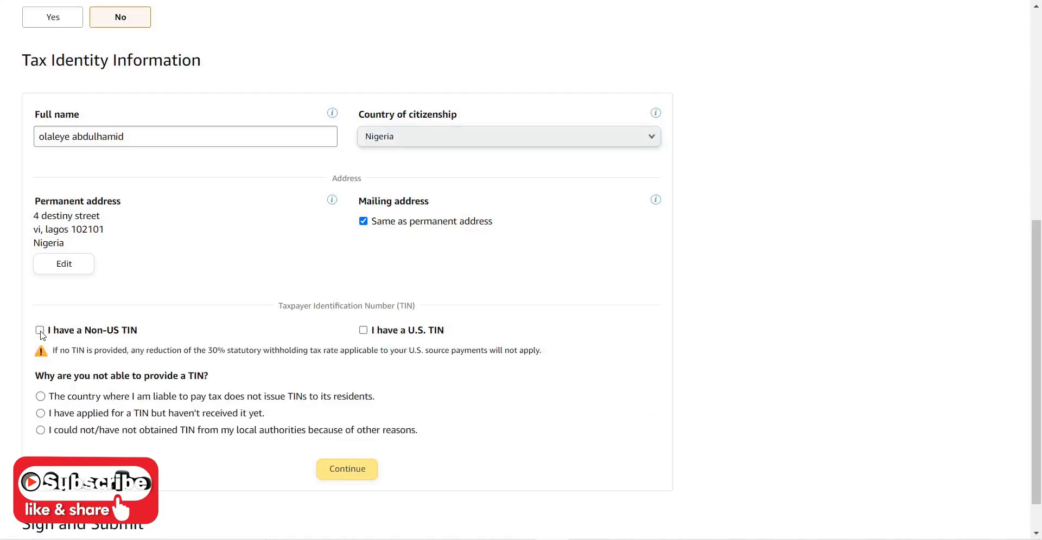
- Leave Non-US TIN unchecked, choose 'country does not issue TINs' as the reason, and continue
{"action": "left_click", "coordinate": [40, 332]}
{"action": "left_click", "coordinate": [40, 332]}
{"action": "left_click", "coordinate": [40, 331]}
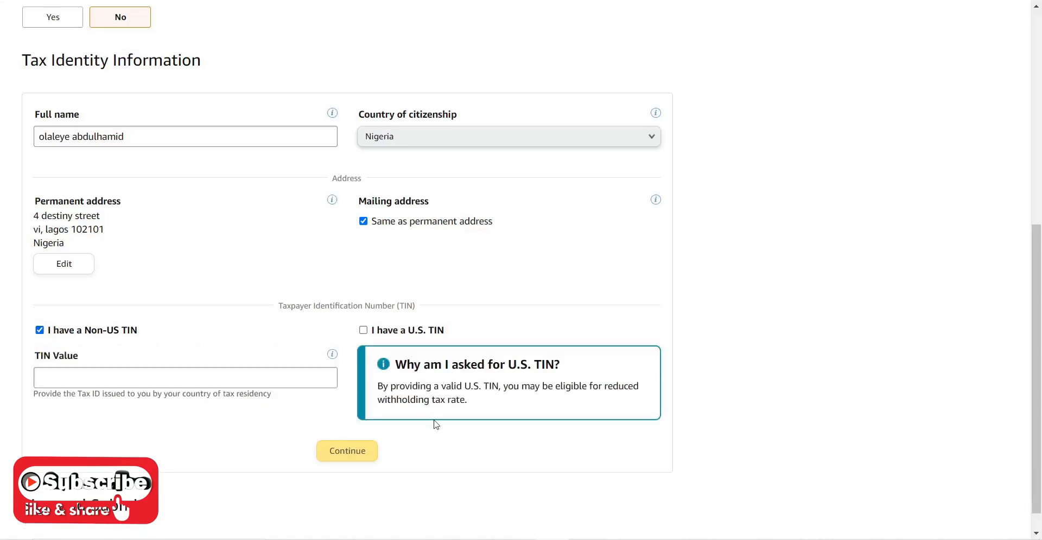
{"action": "left_click", "coordinate": [40, 332]}
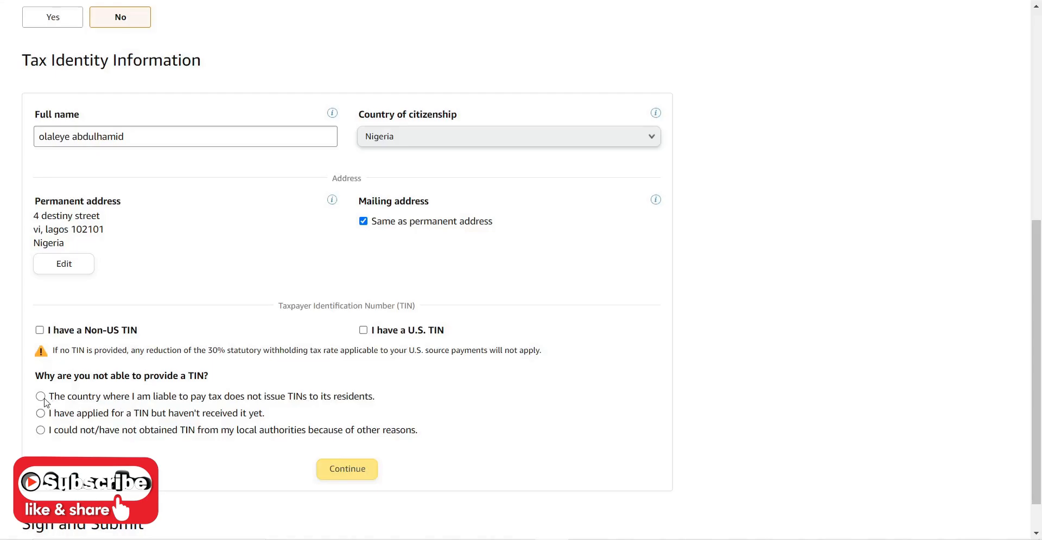
{"action": "left_click", "coordinate": [41, 396]}
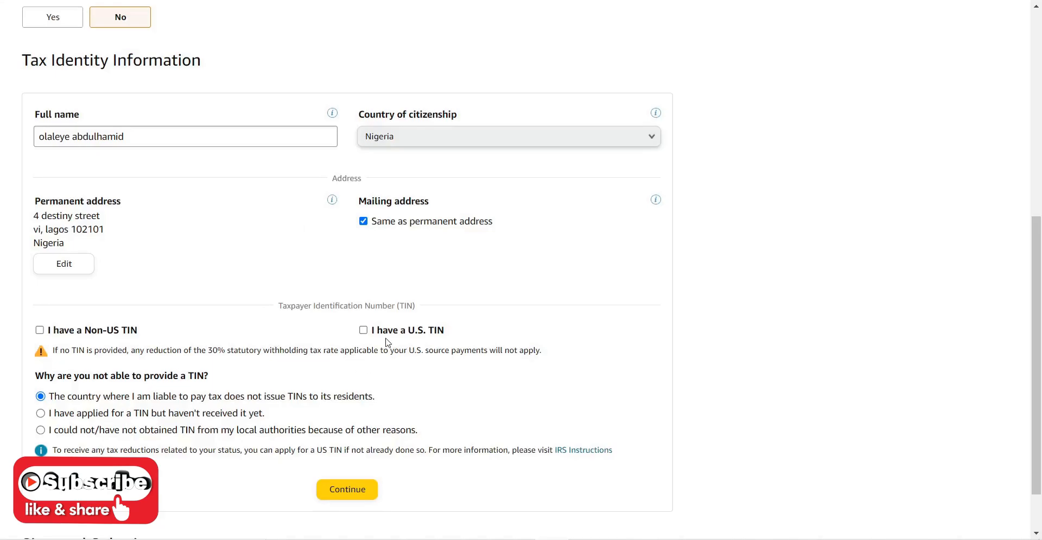
{"action": "left_click", "coordinate": [358, 491]}
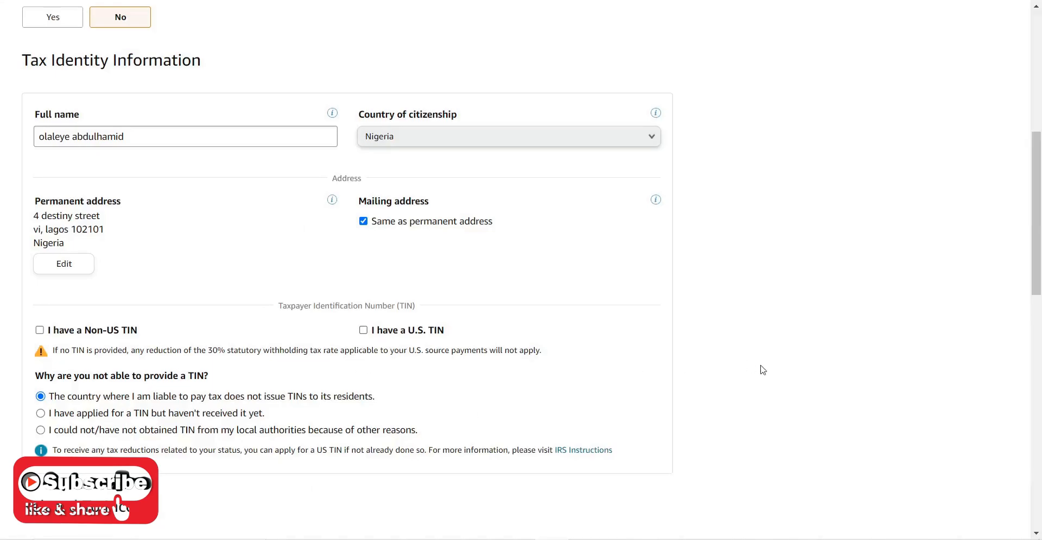
{"action": "left_click_drag", "start_coordinate": [1036, 230], "coordinate": [1038, 370]}
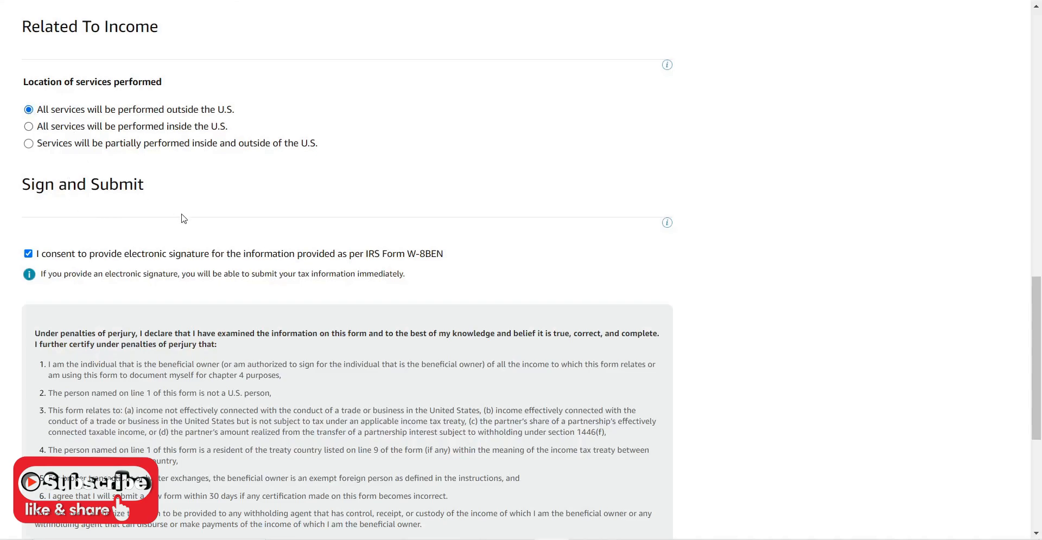
- Type the full name in the Signature field and save to preview the W-8BEN
{"action": "left_click_drag", "start_coordinate": [1036, 393], "coordinate": [1039, 484]}
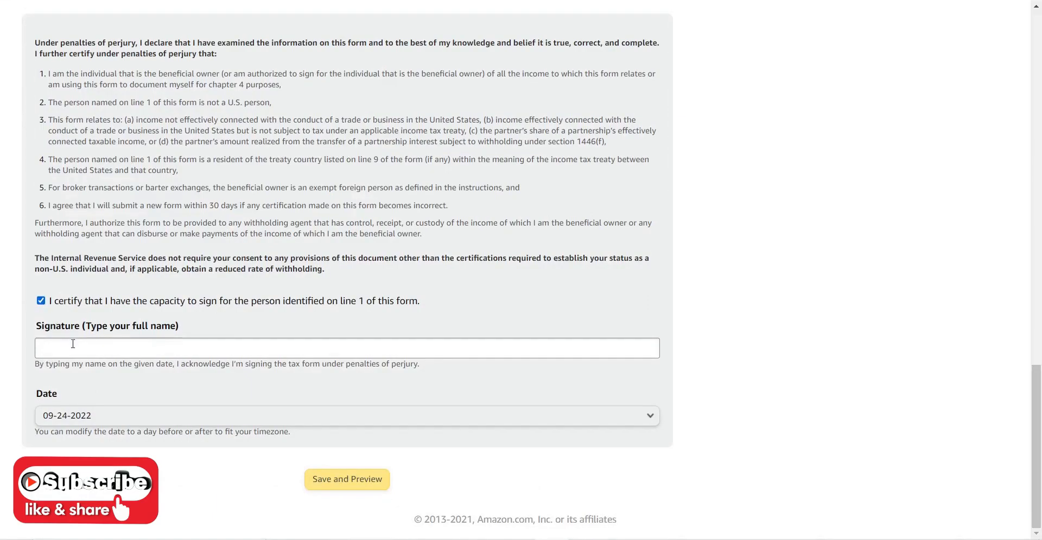
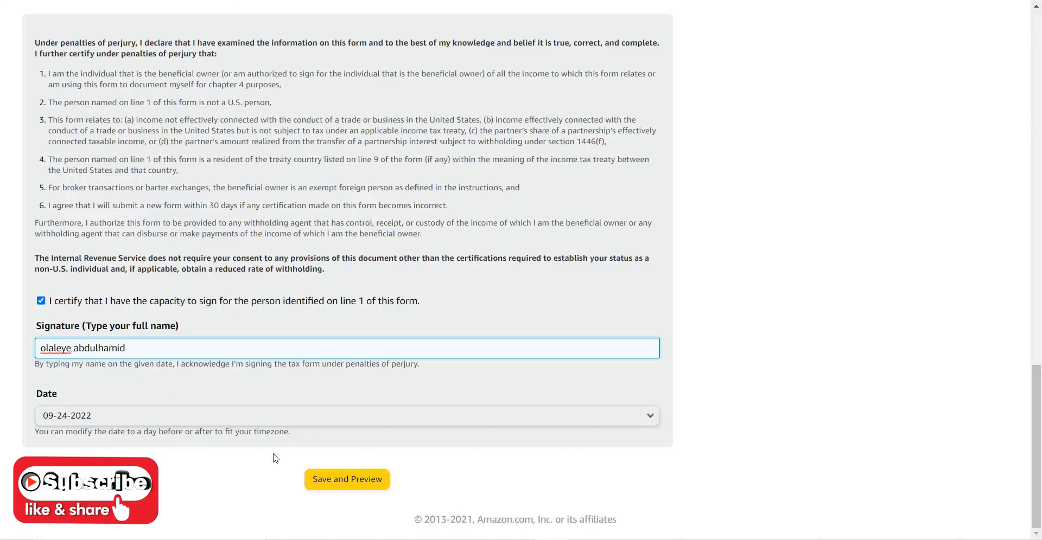
{"action": "left_click", "coordinate": [328, 480]}
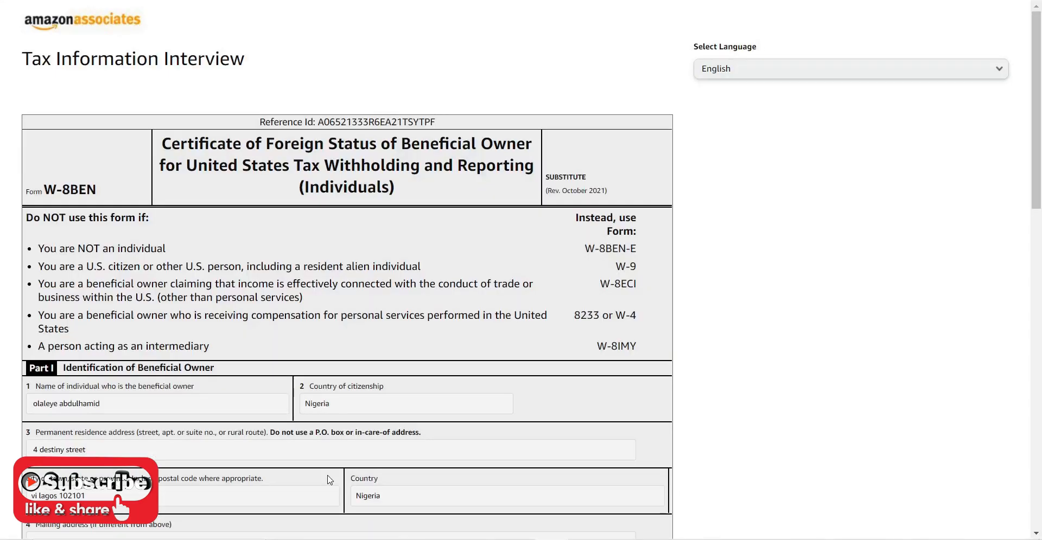
- Scroll to the end of the W-8BEN preview and submit the form
{"action": "left_click_drag", "start_coordinate": [1039, 66], "coordinate": [1028, 420]}
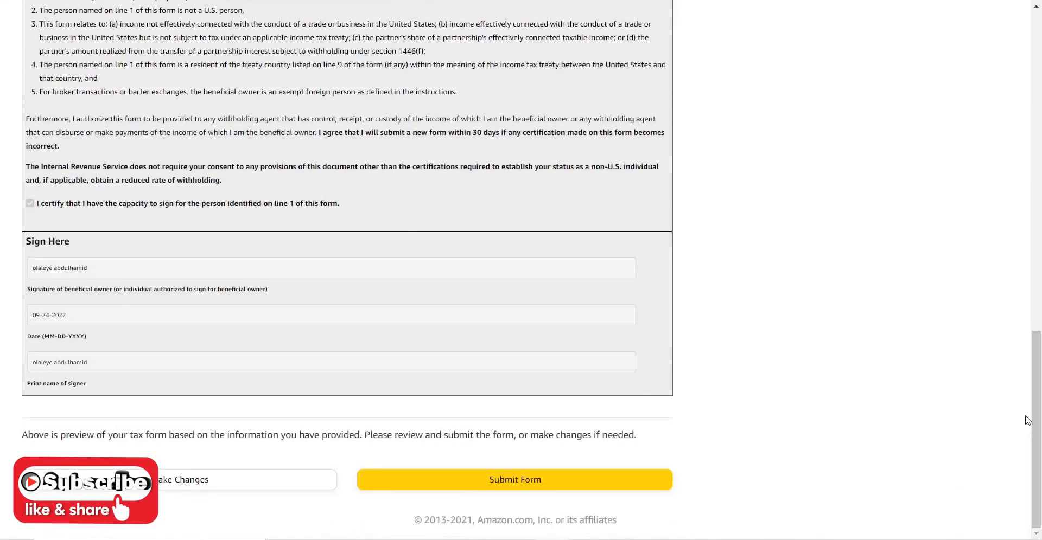
{"action": "left_click", "coordinate": [510, 481]}
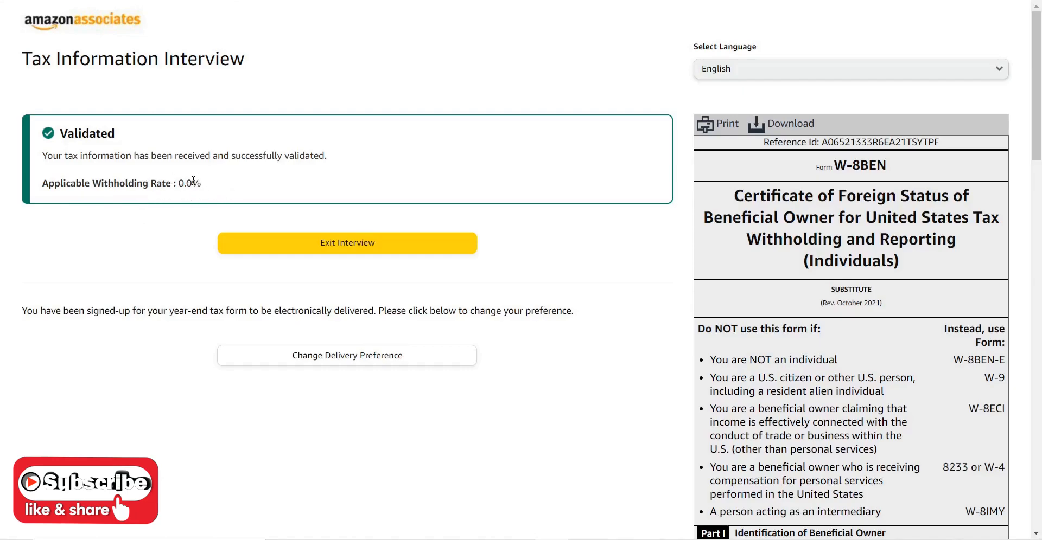
- Exit the tax interview to the Associates home dashboard, then switch to the other Chrome window
{"action": "left_click", "coordinate": [71, 25]}
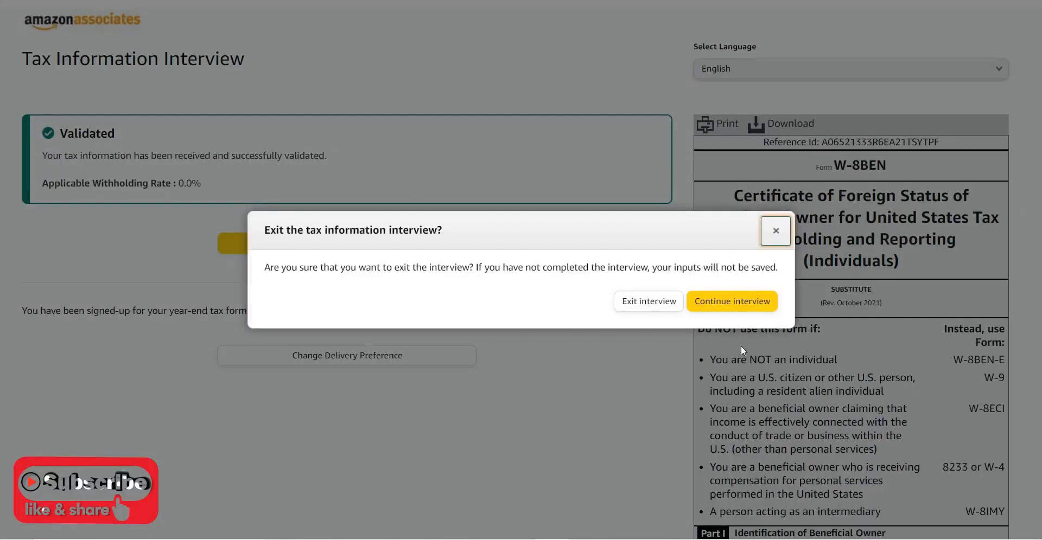
{"action": "left_click", "coordinate": [660, 307]}
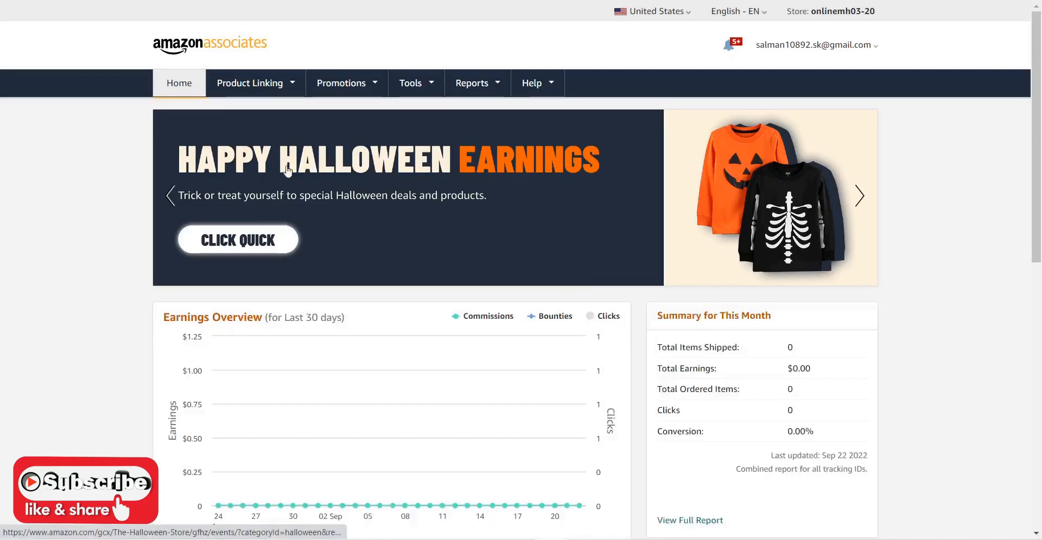
{"action": "mouse_move", "coordinate": [1036, 111]}
{"action": "left_mouse_down"}
{"action": "mouse_move", "coordinate": [1039, 358]}
{"action": "mouse_move", "coordinate": [1040, 100]}
{"action": "left_mouse_up"}
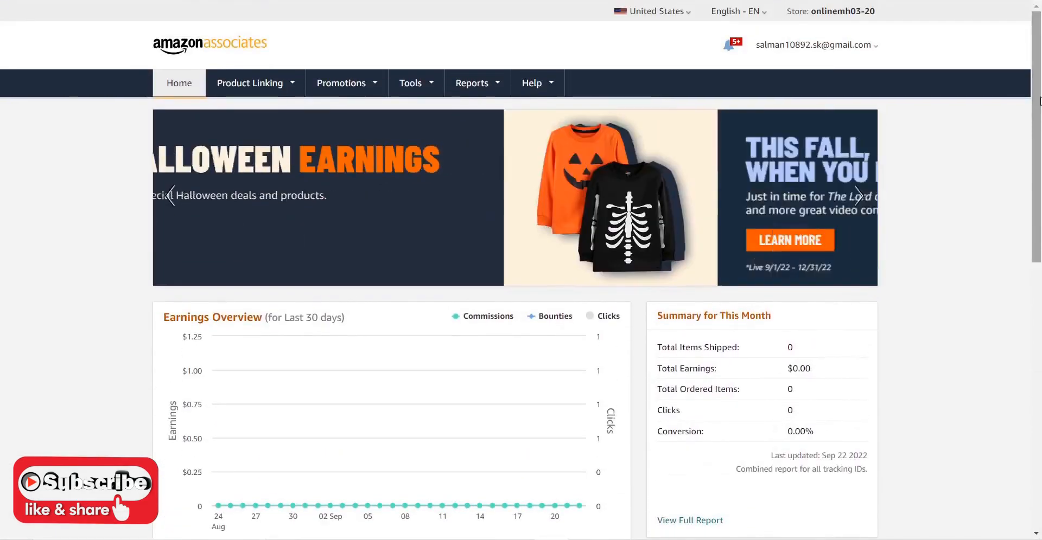
{"action": "mouse_move", "coordinate": [660, 536]}
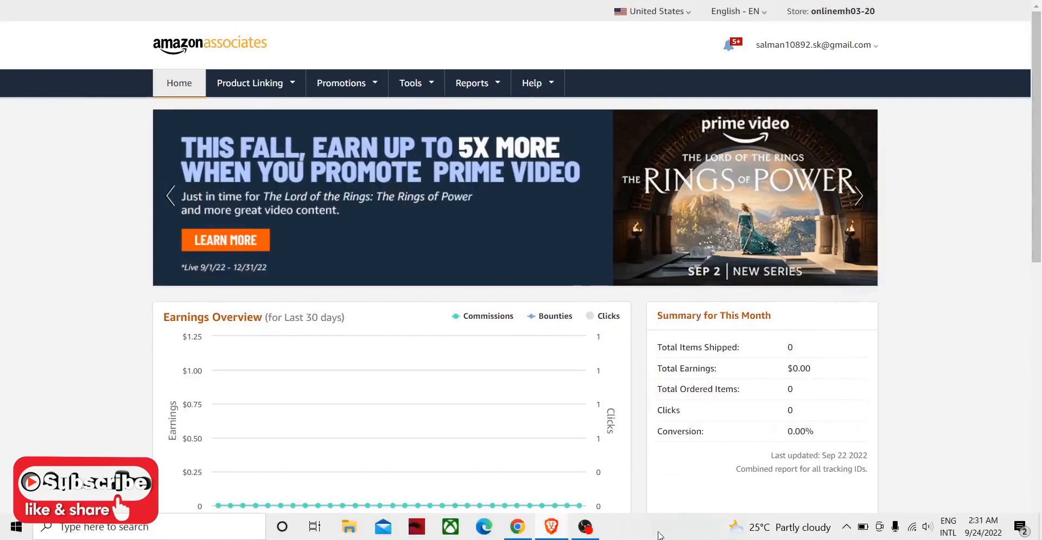
{"action": "left_click", "coordinate": [523, 529]}
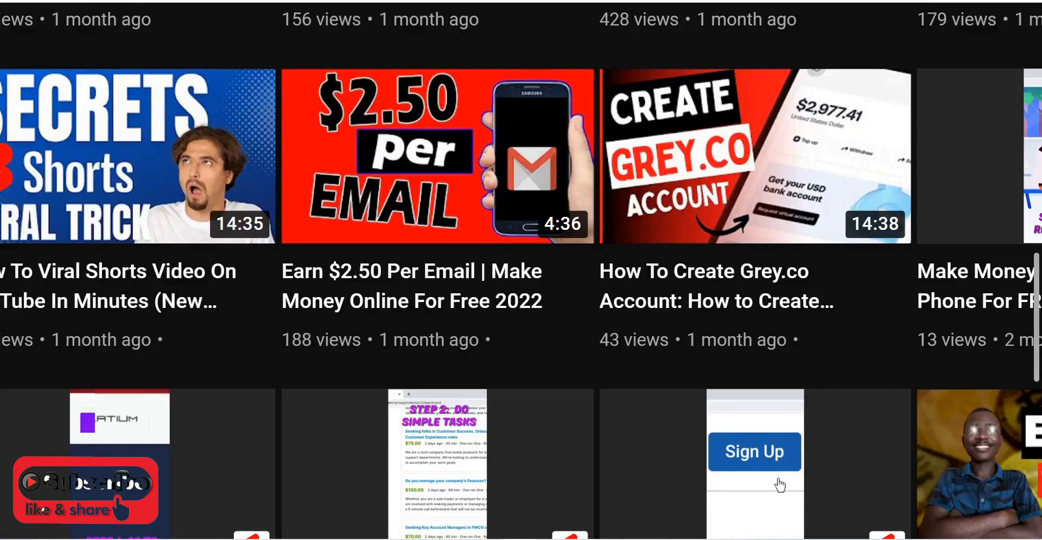
- Open the channel's Amazon Bounty Program playlist from its Playlists tab and pause the first video
{"action": "mouse_move", "coordinate": [526, 356]}
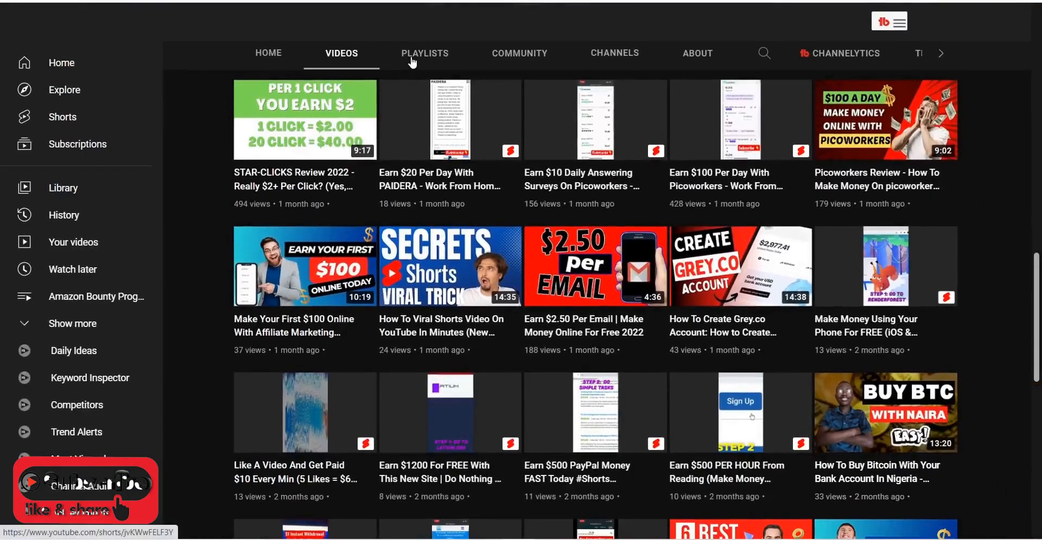
{"action": "left_click", "coordinate": [412, 61]}
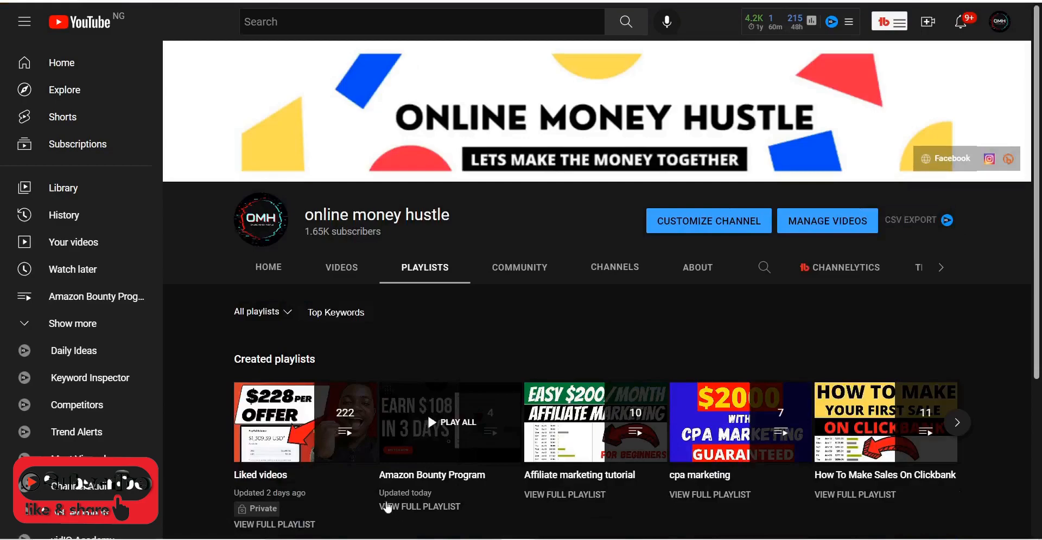
{"action": "left_click", "coordinate": [429, 480]}
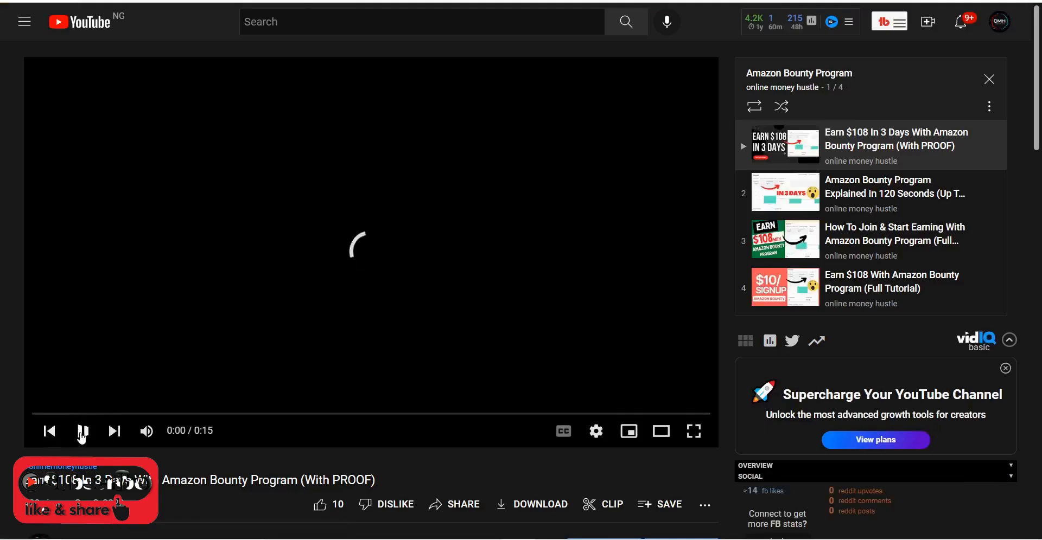
{"action": "left_click", "coordinate": [82, 432]}
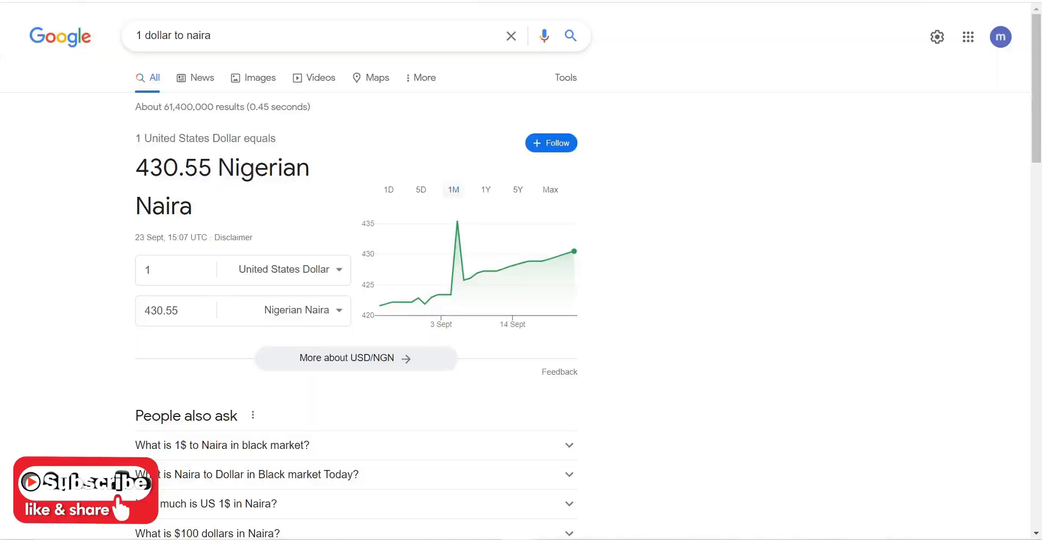
- Leave the Google 1-dollar-to-naira result and return to the Amazon Associates dashboard window
{"action": "mouse_move", "coordinate": [519, 535]}
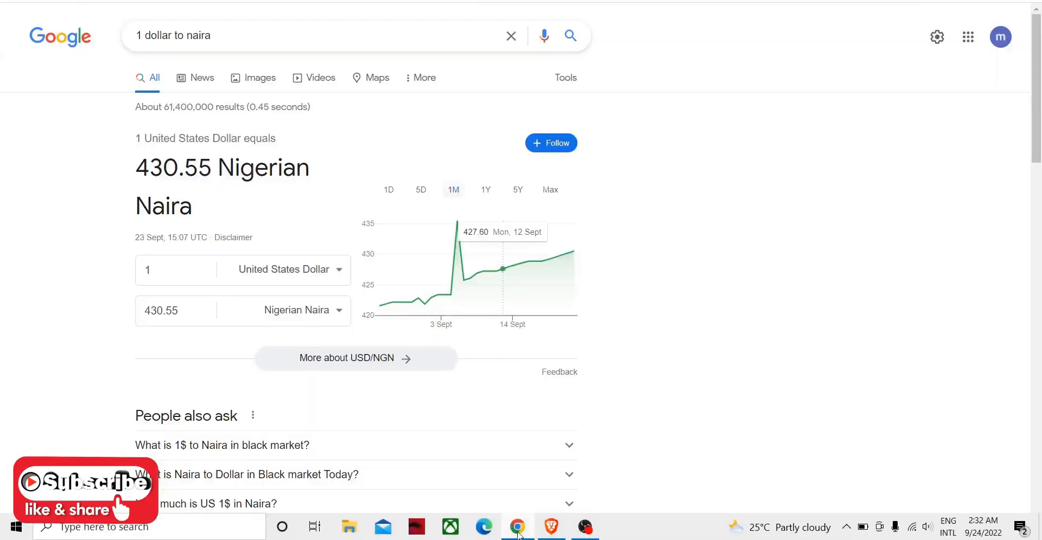
{"action": "left_click", "coordinate": [551, 529]}
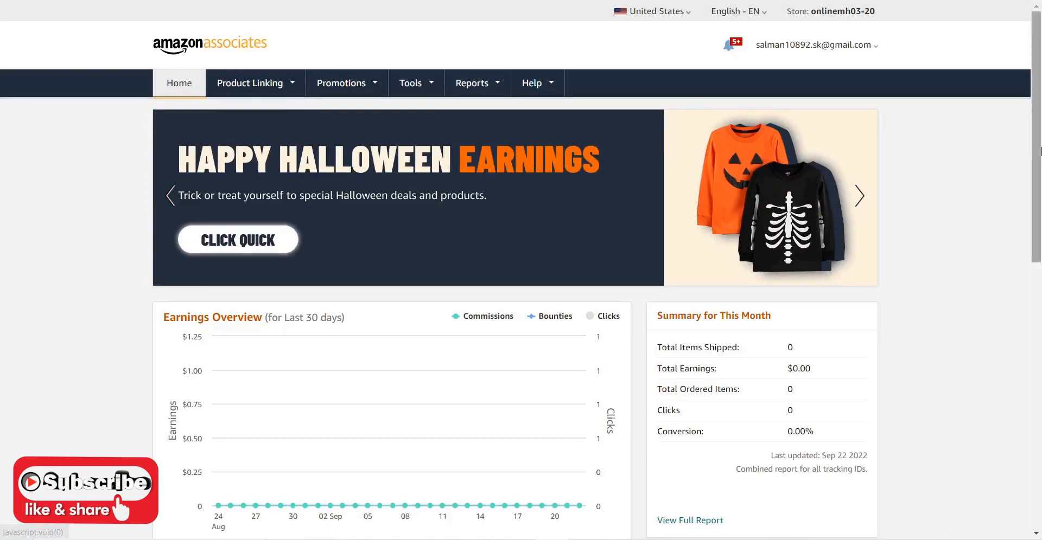
{"action": "mouse_move", "coordinate": [1041, 142]}
{"action": "left_mouse_down"}
{"action": "mouse_move", "coordinate": [1040, 287]}
{"action": "mouse_move", "coordinate": [1040, 131]}
{"action": "left_mouse_up"}
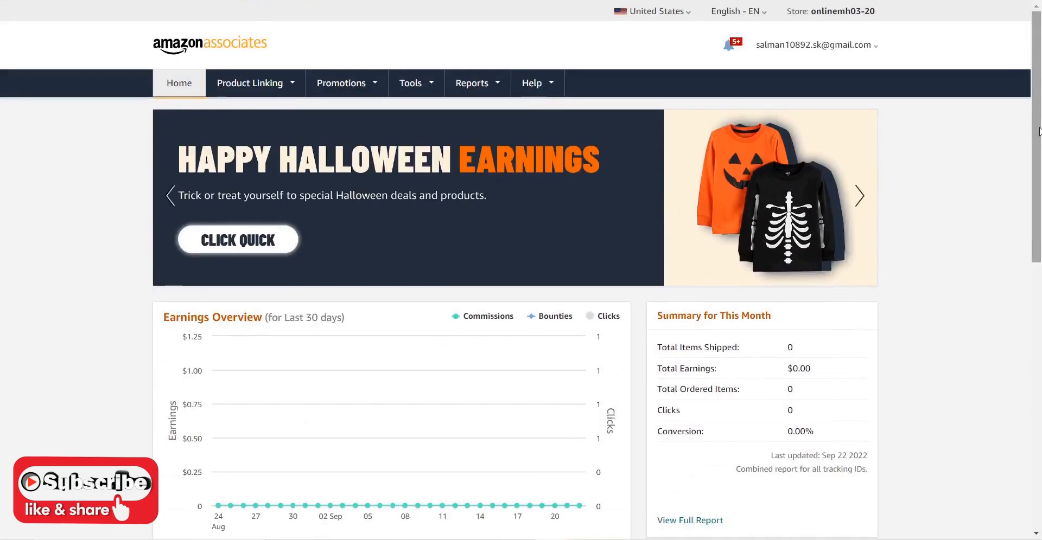